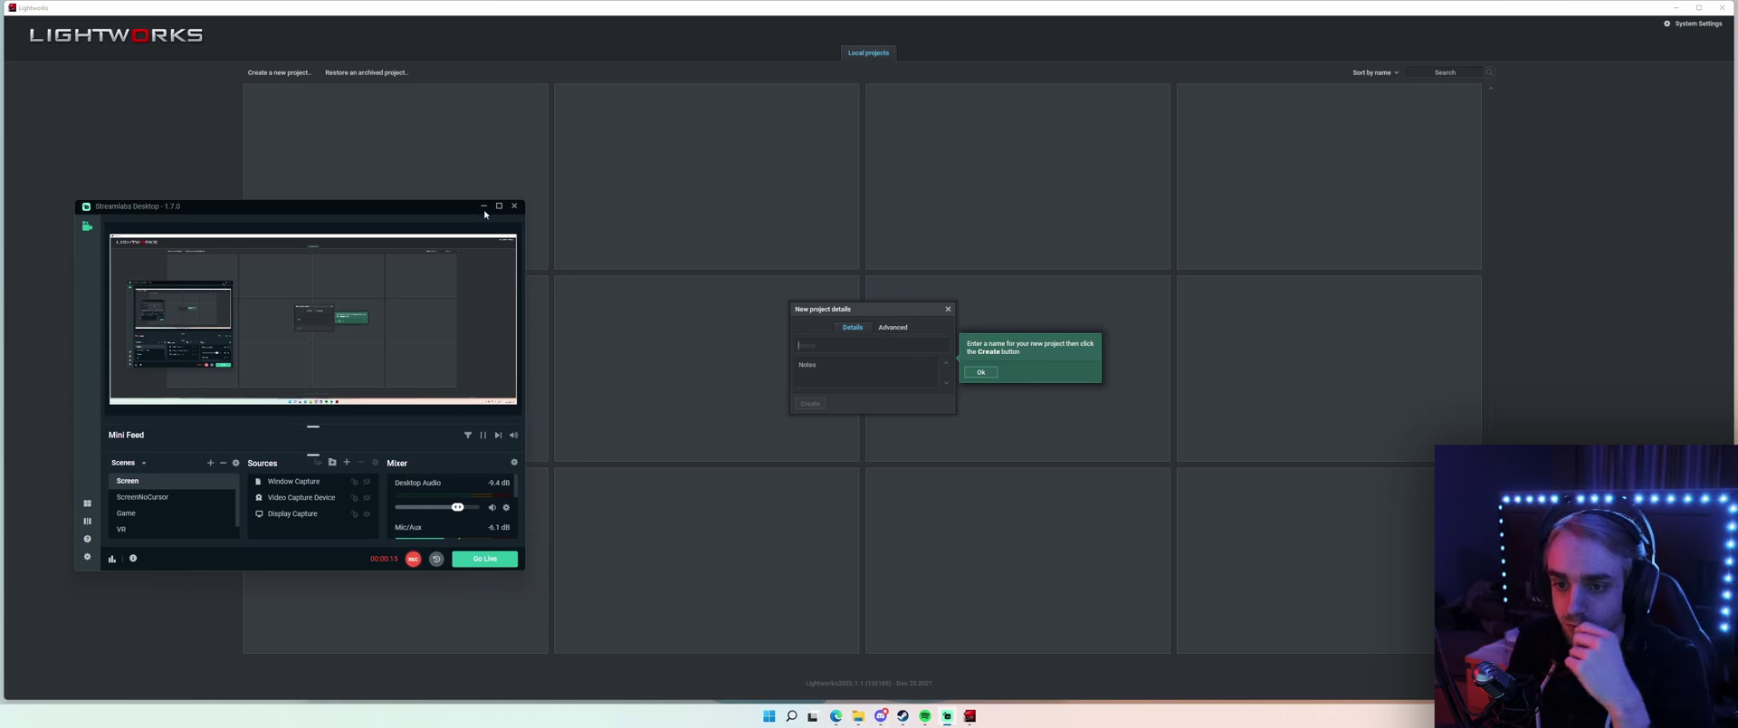
Name the new project "Lightworks Intro", check its advanced options, and create it.
click(871, 342)
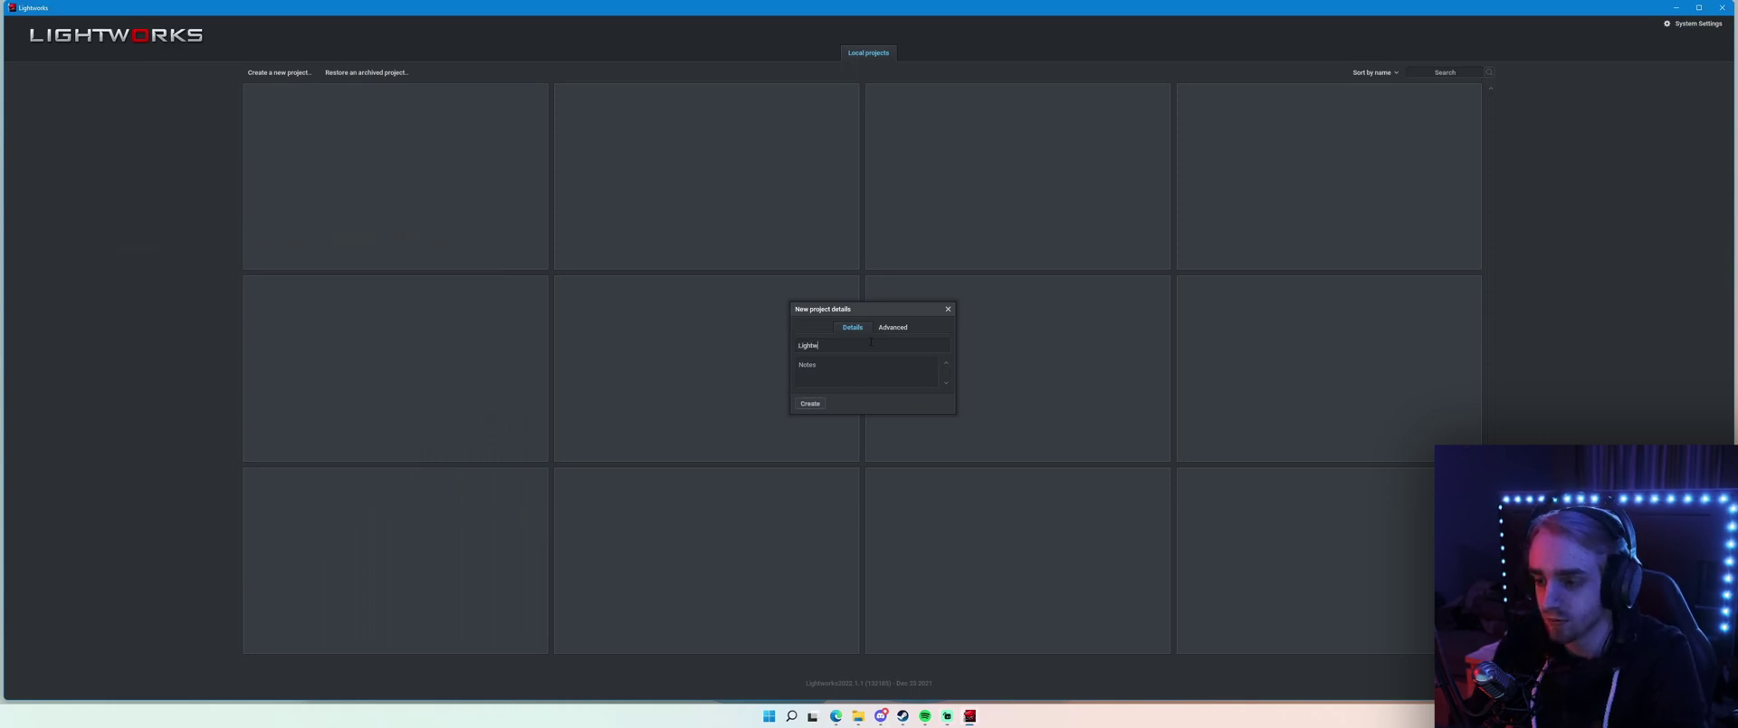
click(888, 328)
click(854, 330)
click(901, 327)
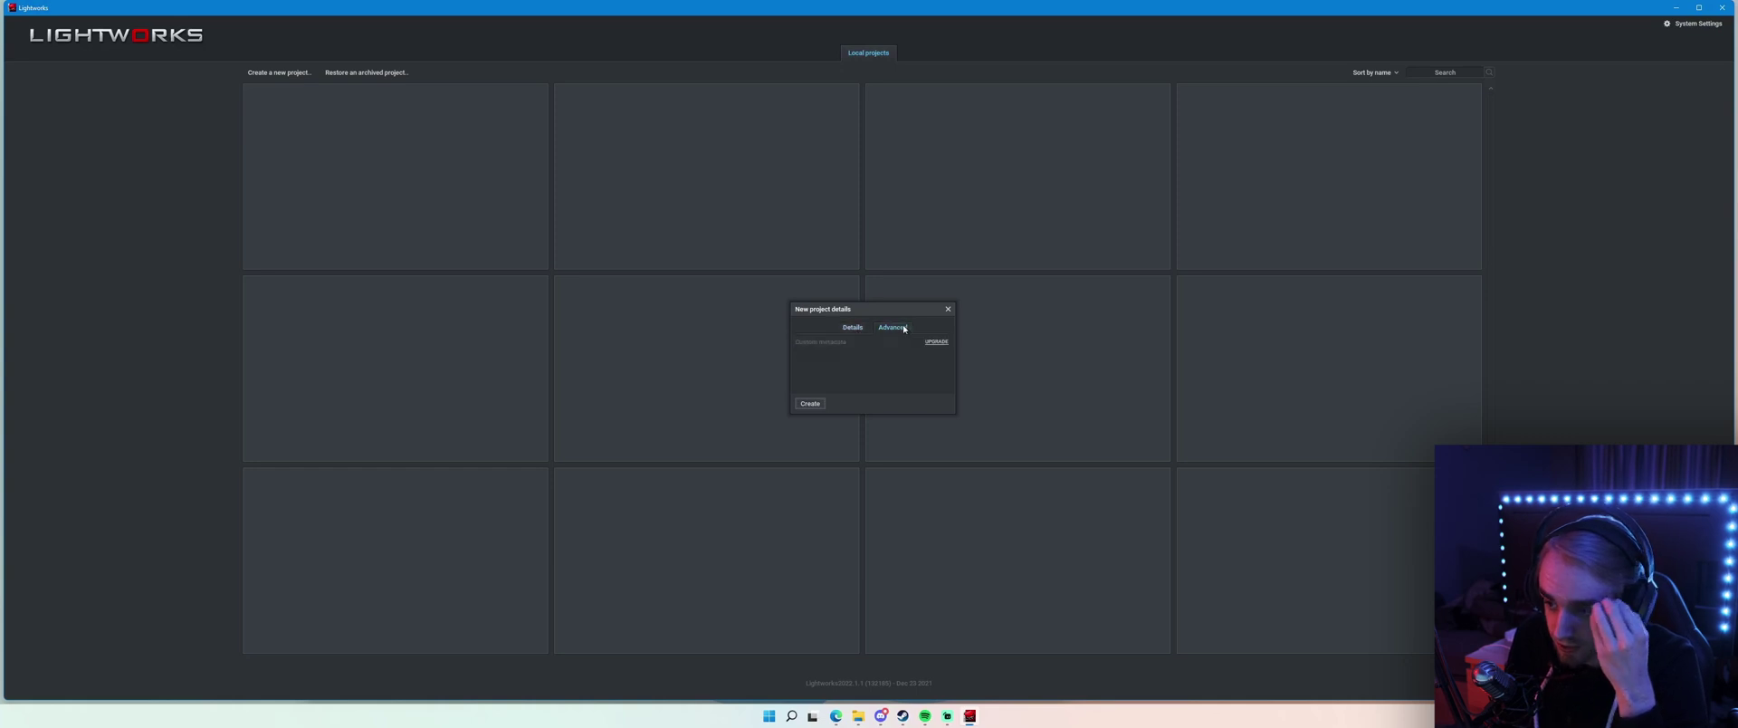
click(855, 329)
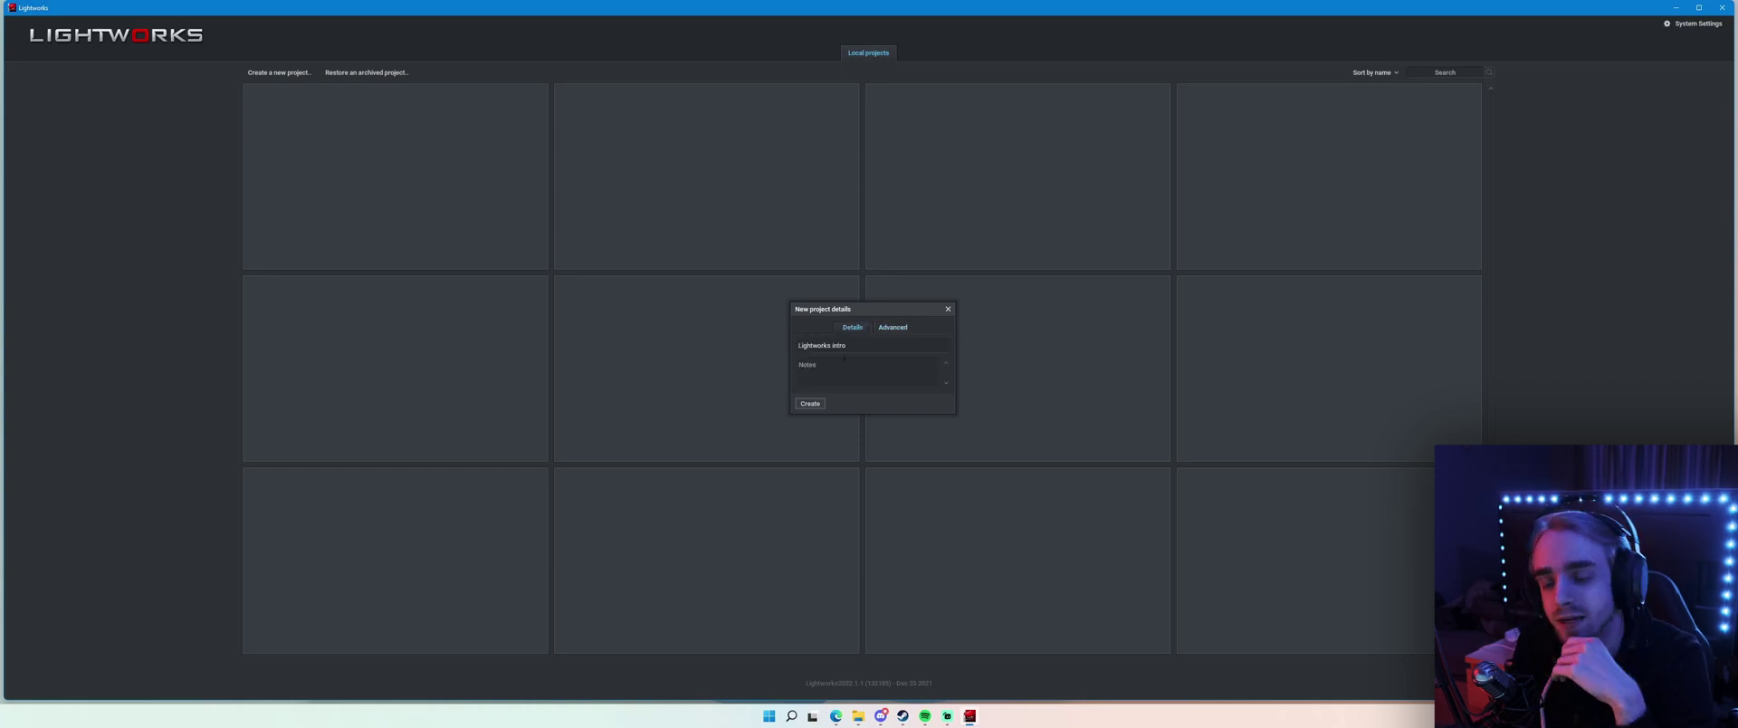
click(810, 404)
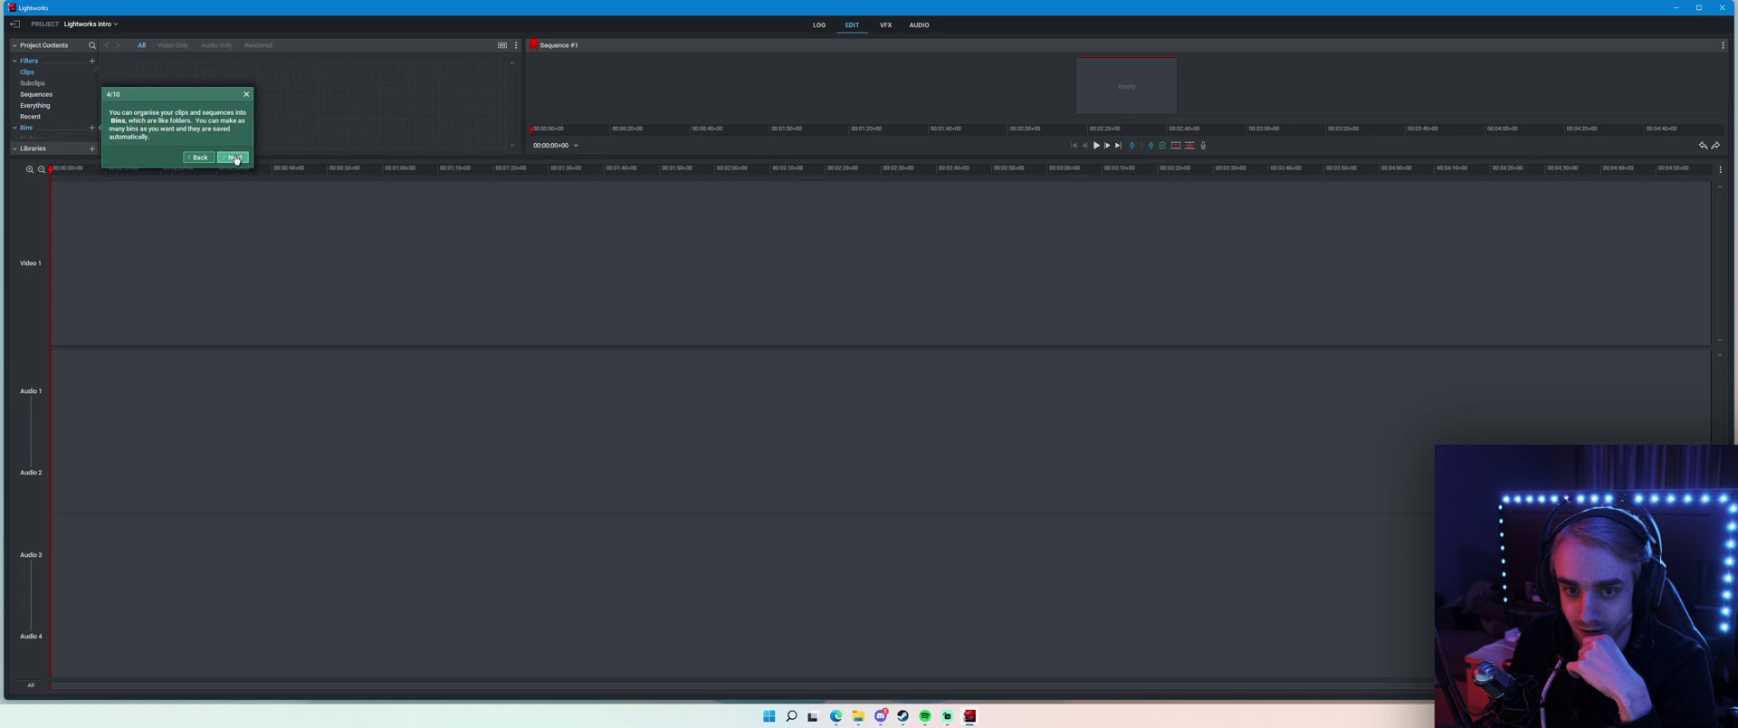
Dismiss the guided tour and resize the workspace so the clip area, contents list, viewer and timeline share the screen.
click(1182, 179)
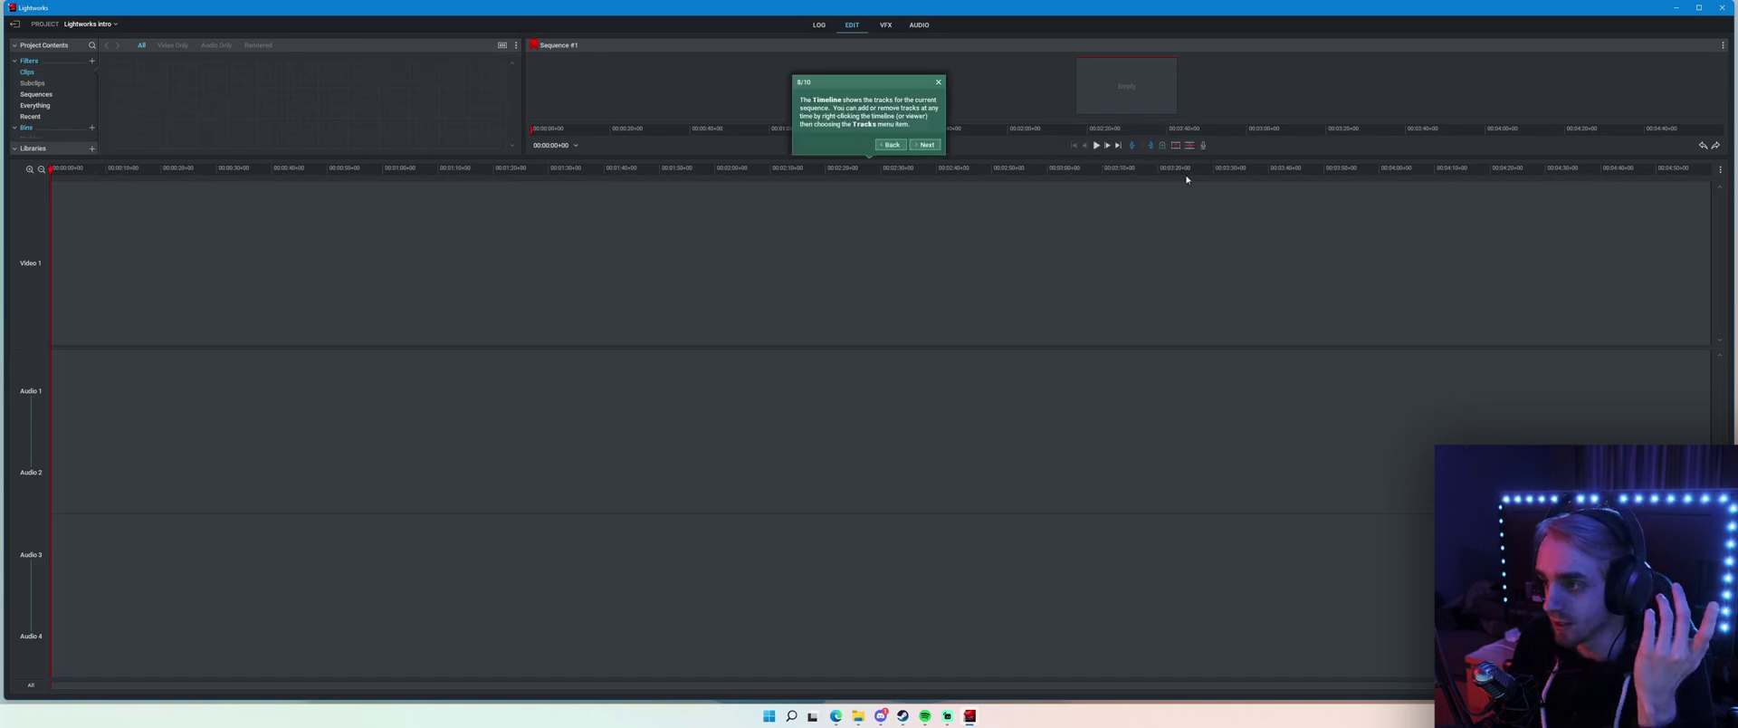
click(939, 82)
drag(833, 159, 836, 514)
drag(523, 286, 985, 293)
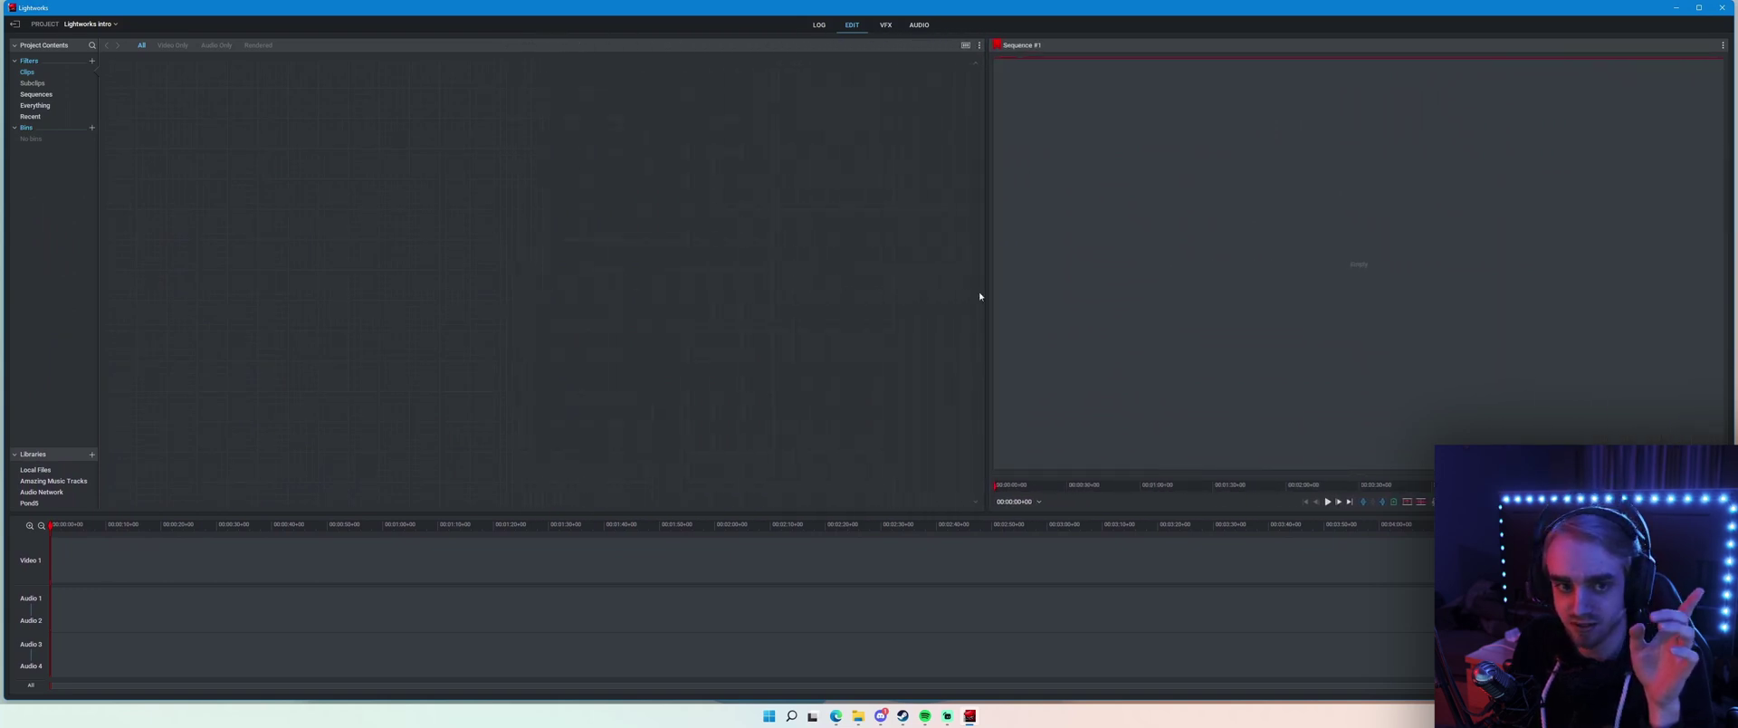
drag(99, 161, 295, 164)
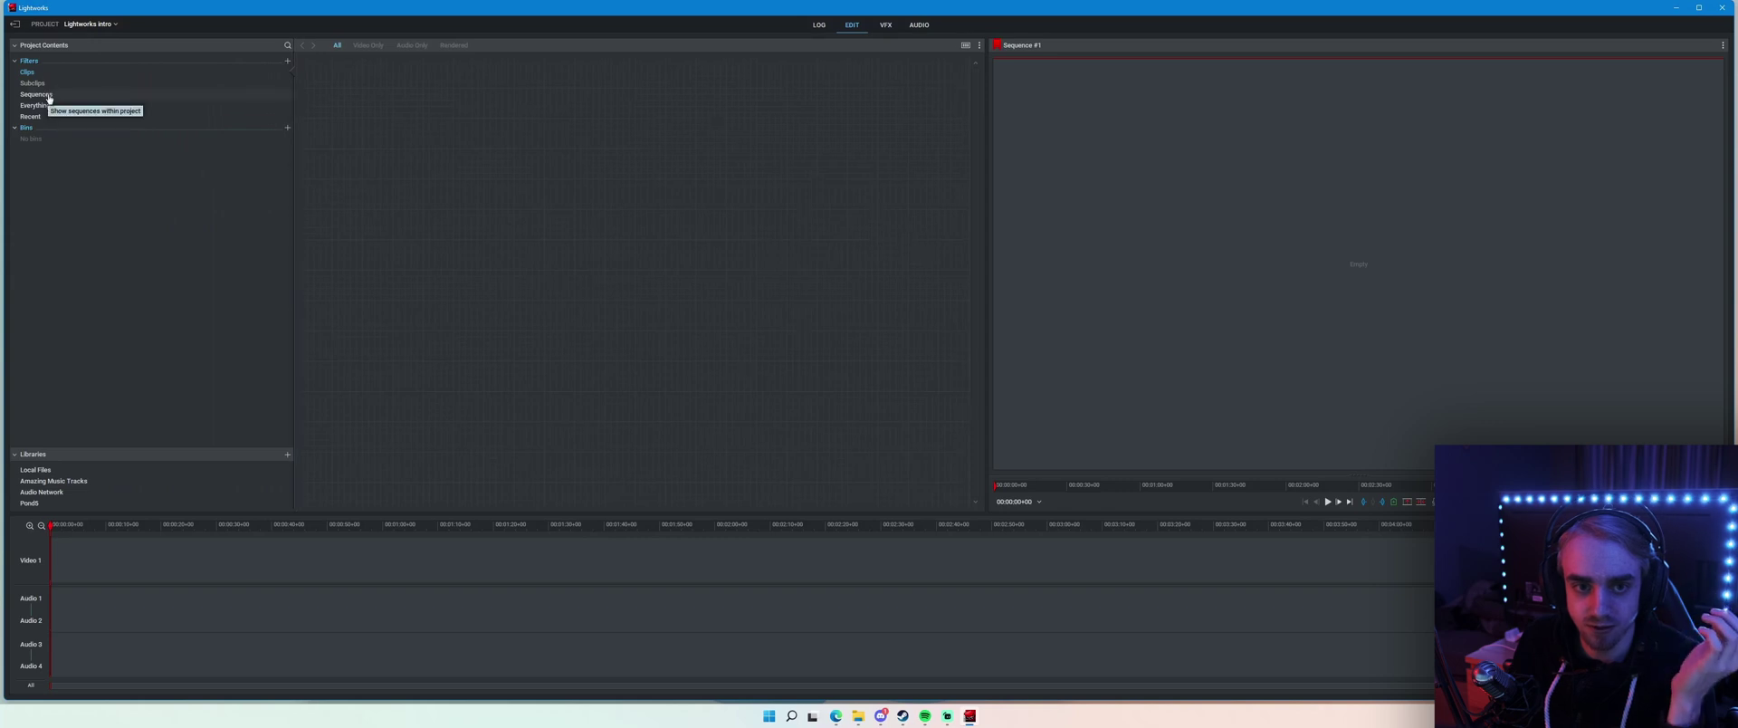
drag(152, 514, 148, 451)
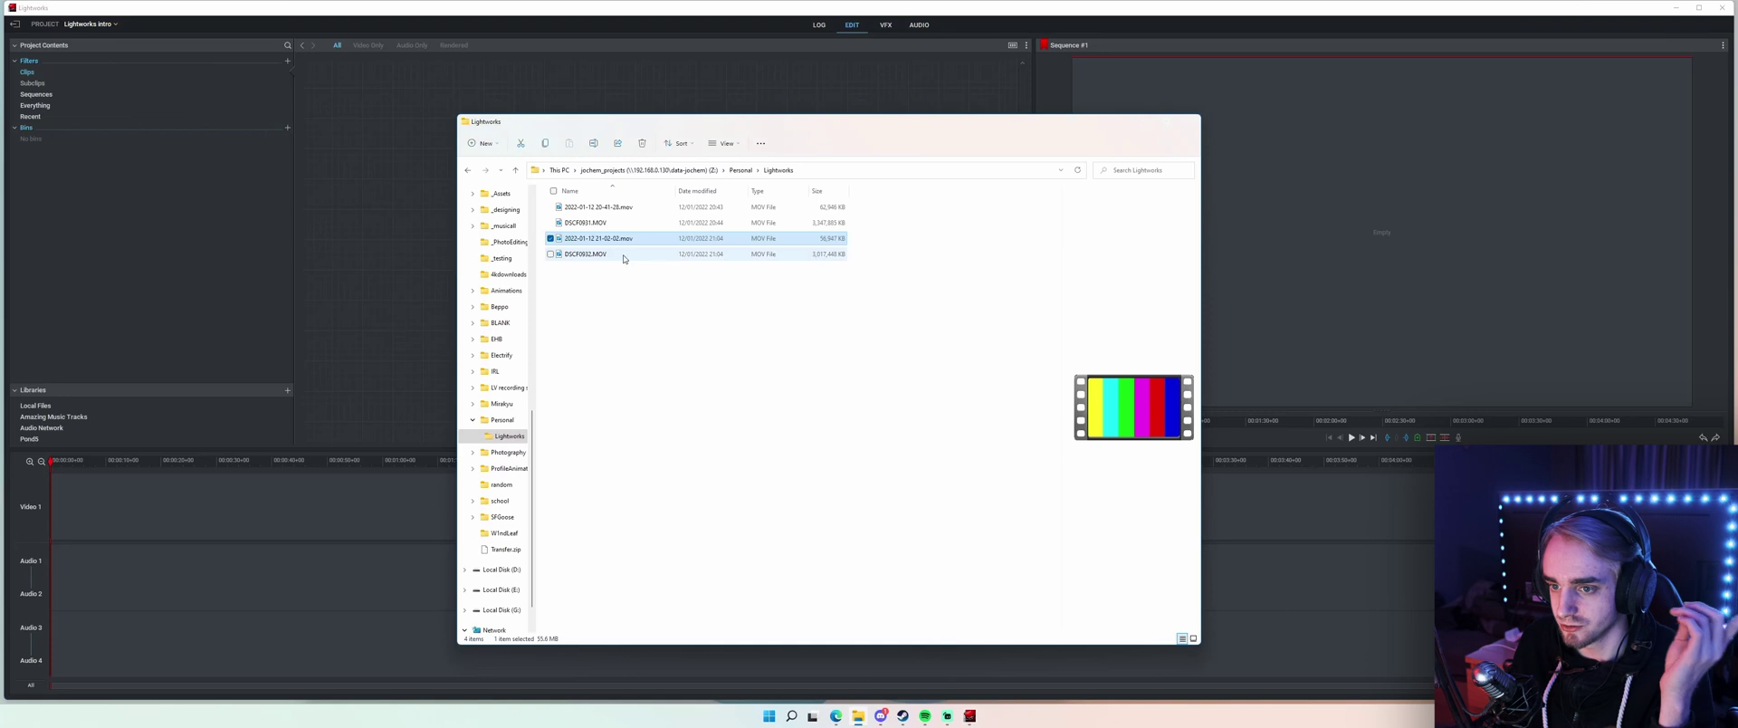
Import DSCF0902.MOV from the Lightworks folder, place it at the start of the timeline, and preview its opening.
click(623, 257)
drag(623, 256, 318, 125)
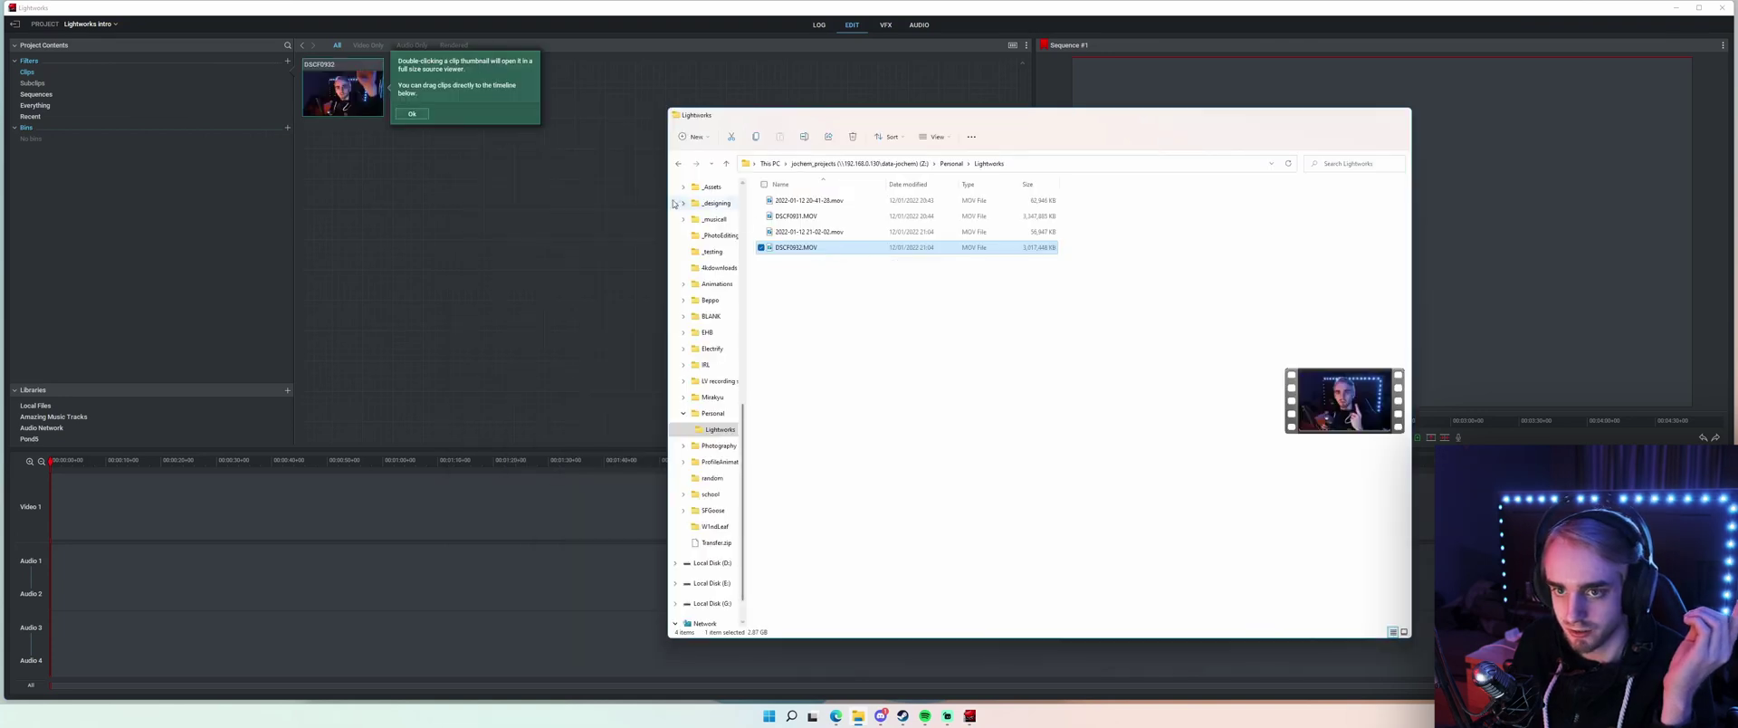
click(413, 115)
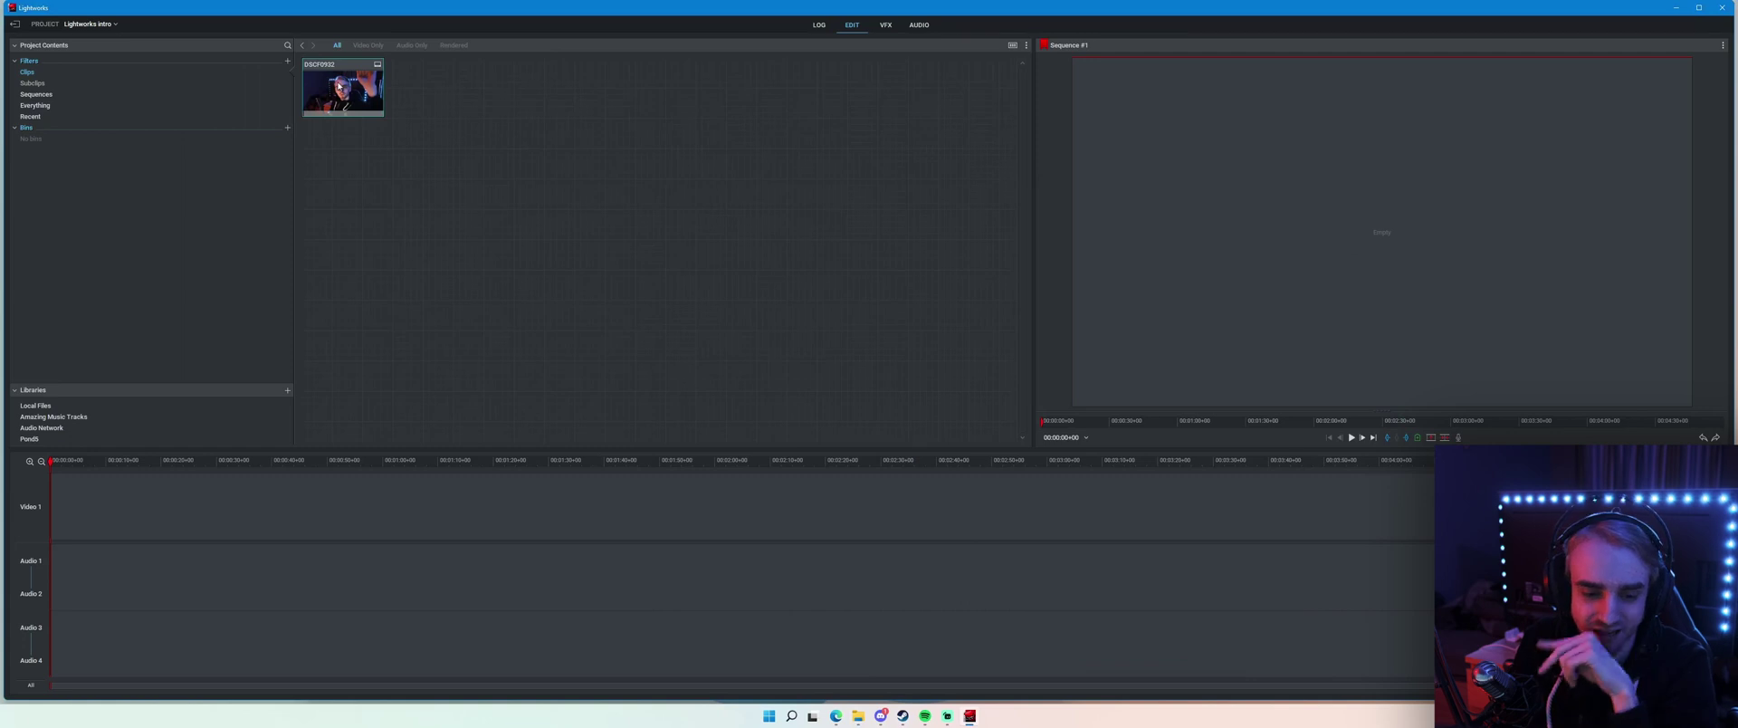
drag(338, 86, 127, 512)
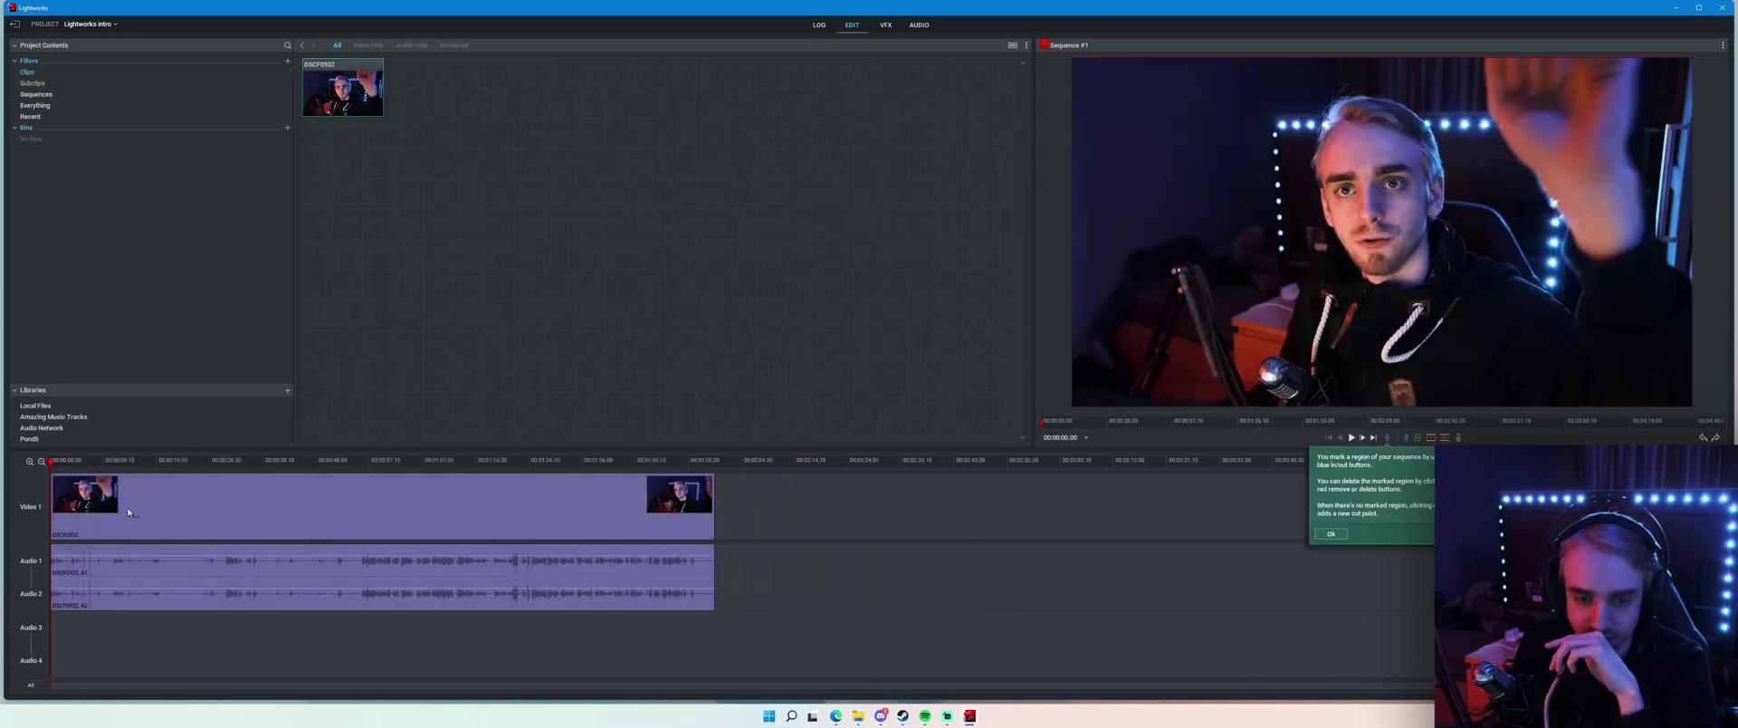
click(1330, 535)
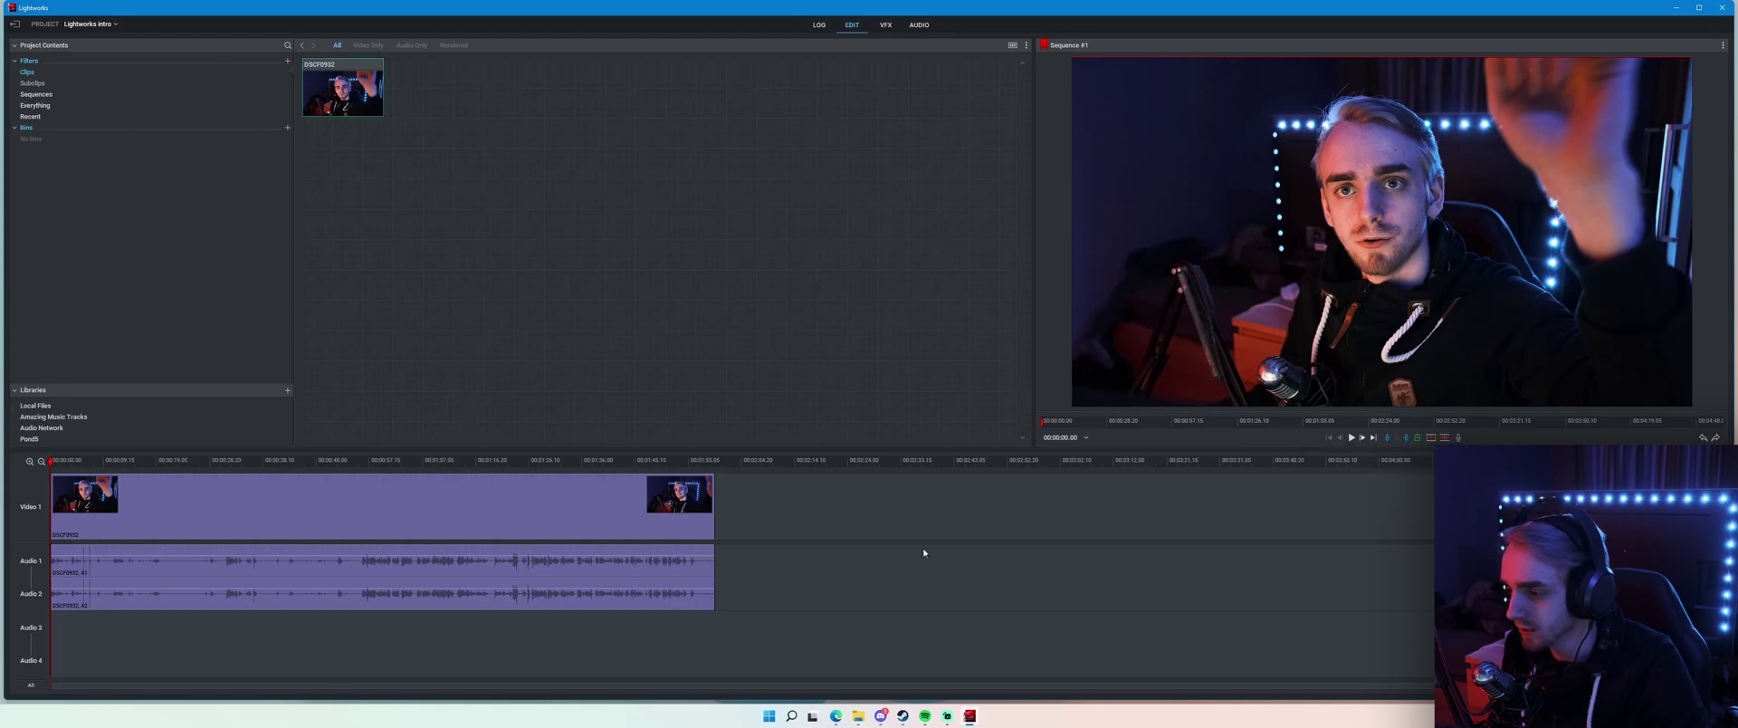
key(space)
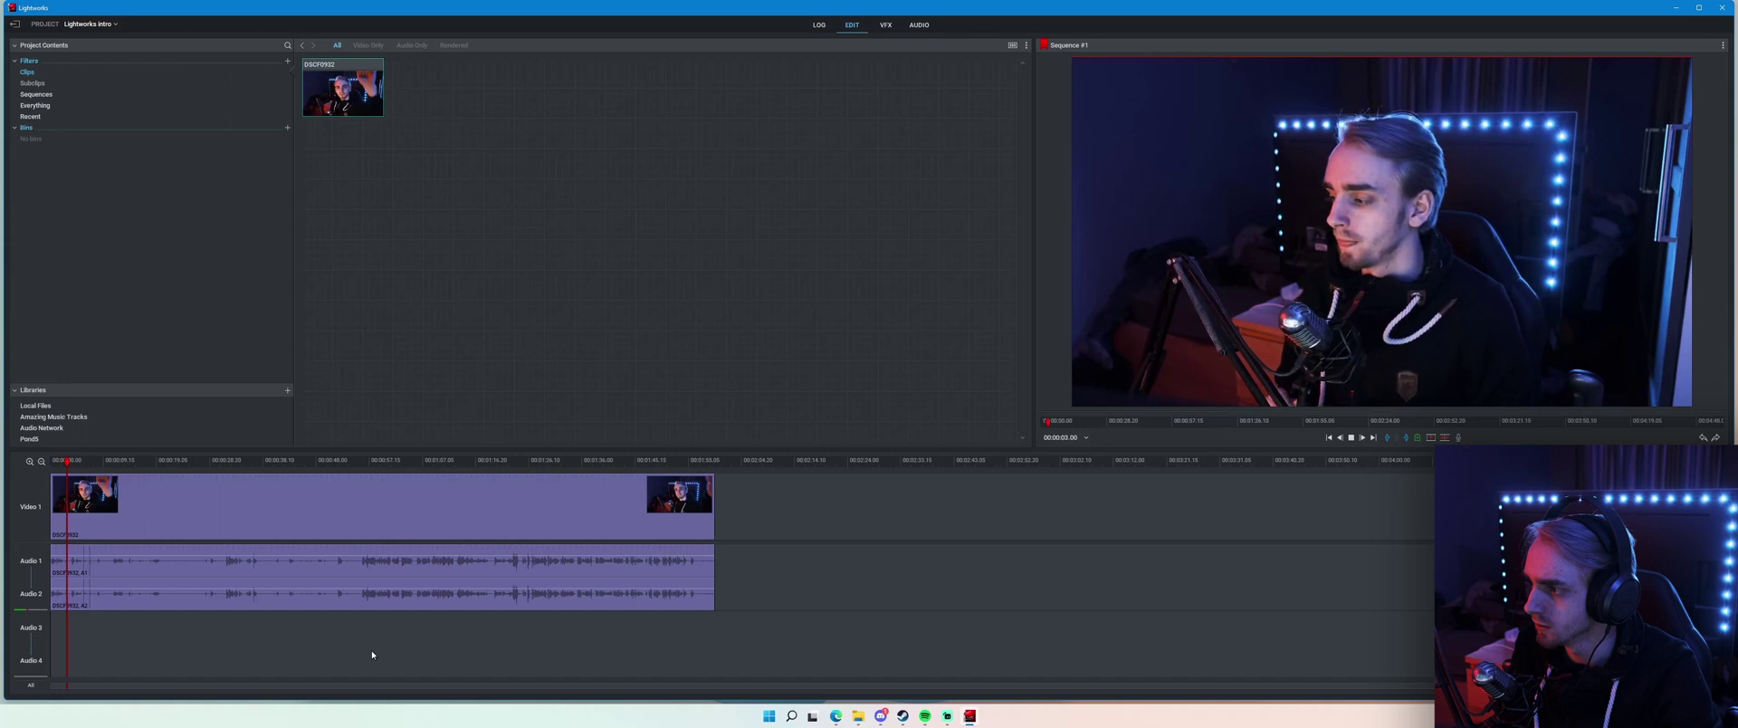
key(space)
click(859, 717)
click(813, 233)
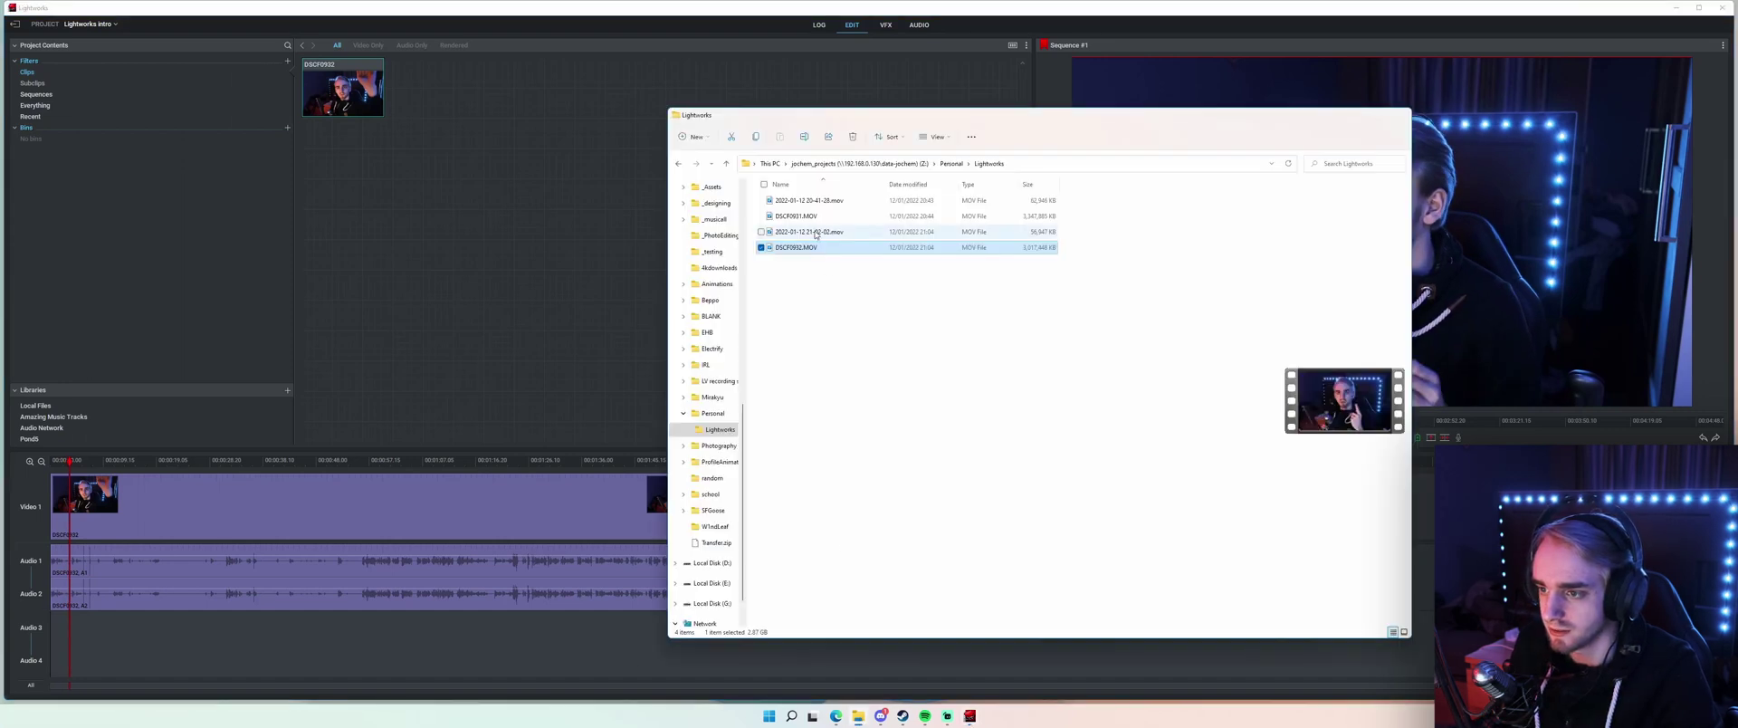
drag(492, 183, 815, 494)
drag(815, 419, 848, 409)
Add a second video track and stack the clips, with the screen recording on Video 1 and the camera clip on Video 2.
right_click(35, 431)
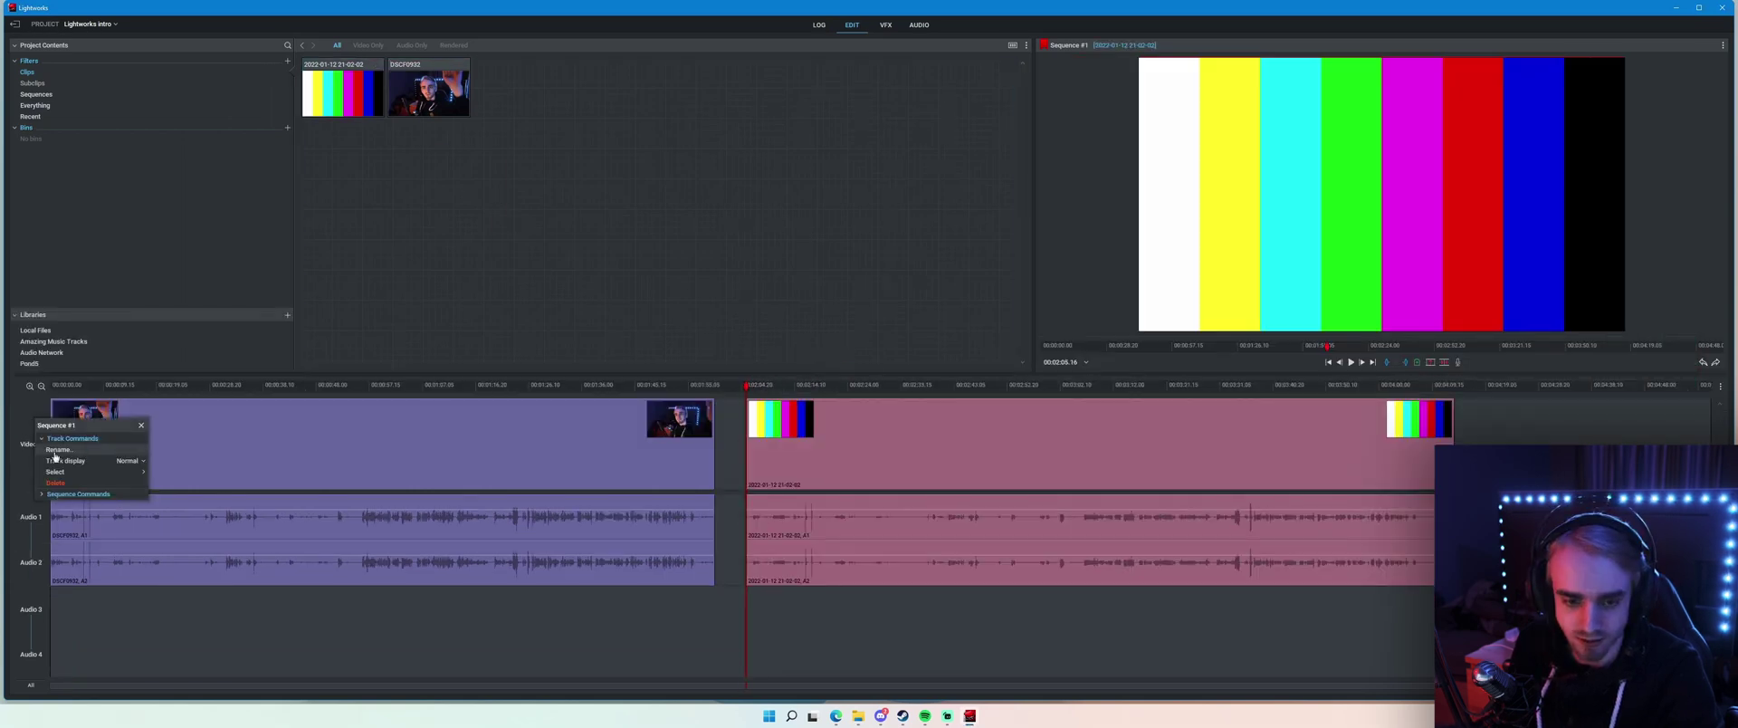
mouse_move(94, 476)
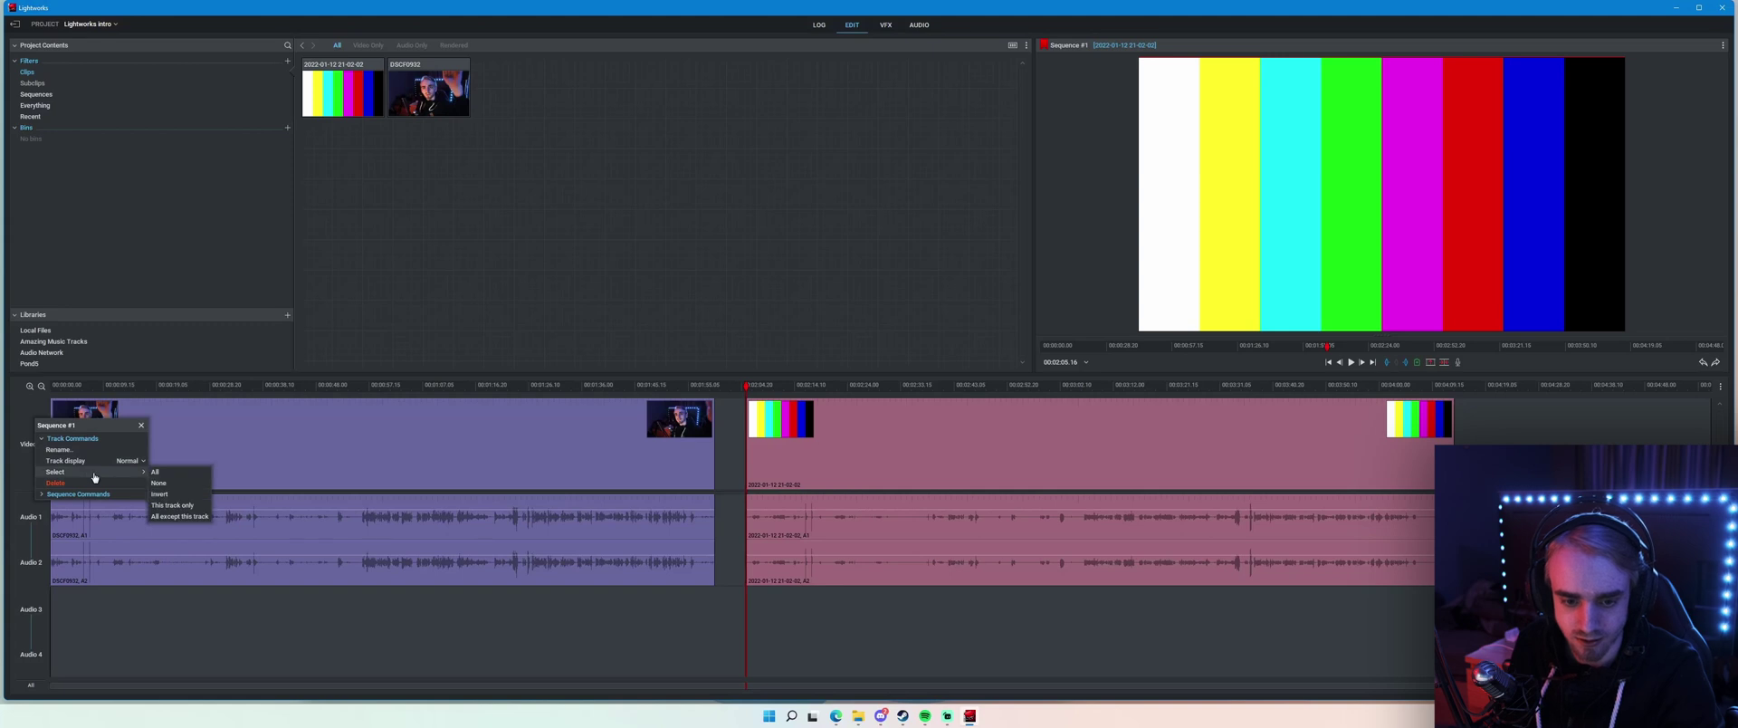
click(81, 494)
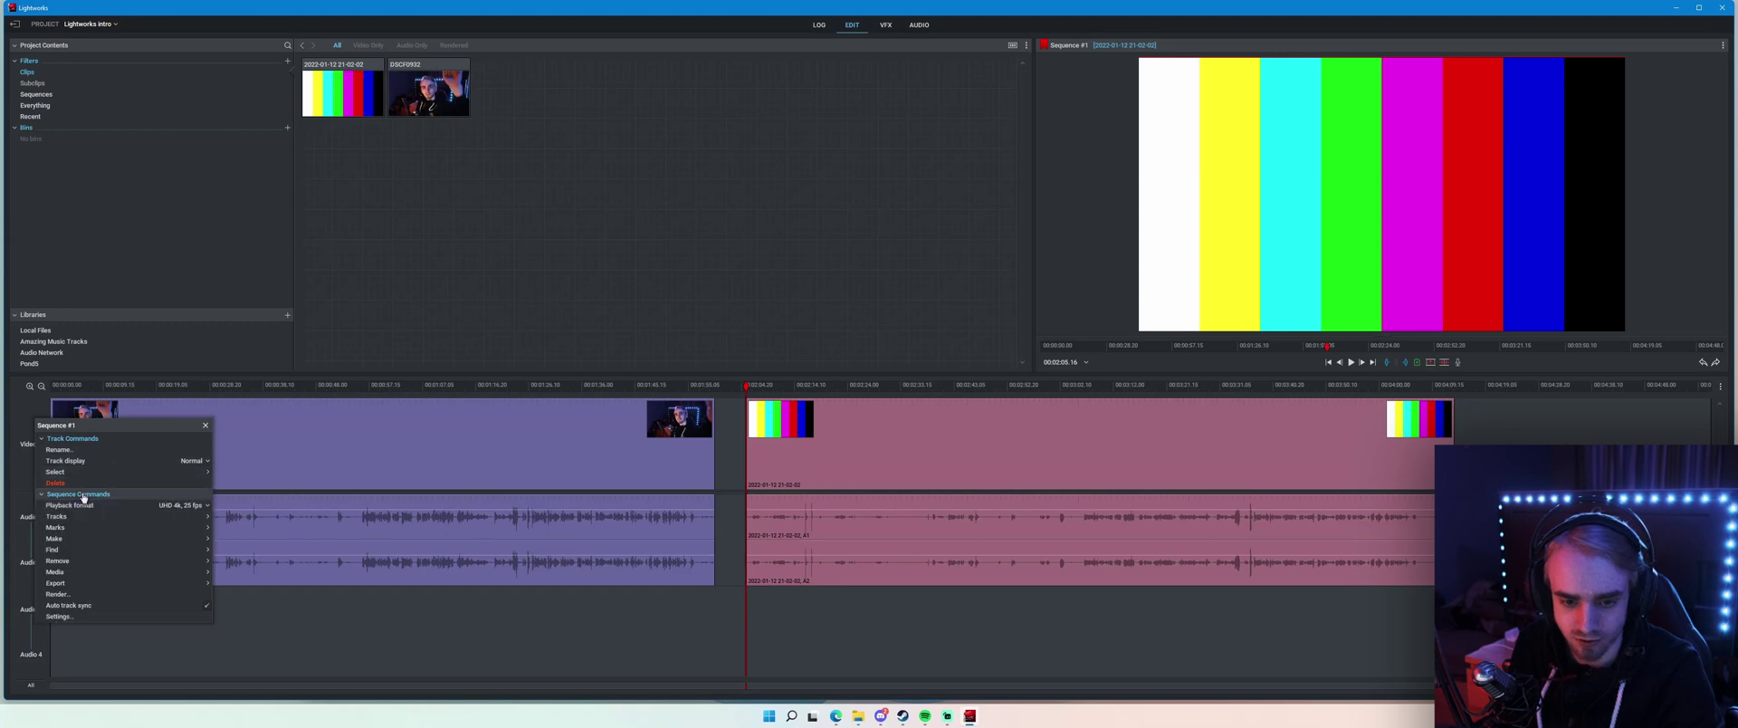
mouse_move(135, 516)
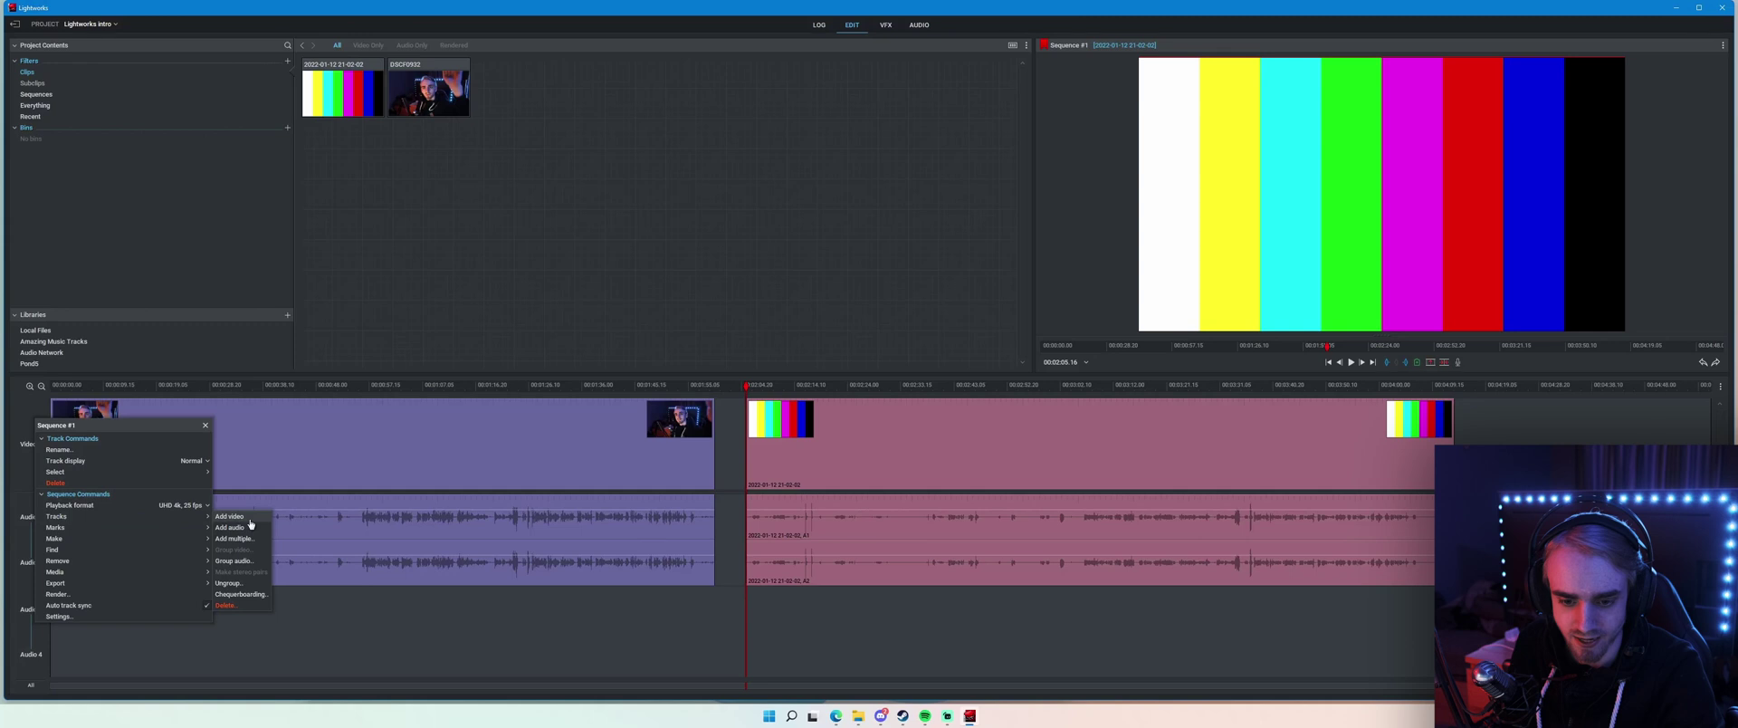
click(250, 523)
drag(860, 512, 674, 466)
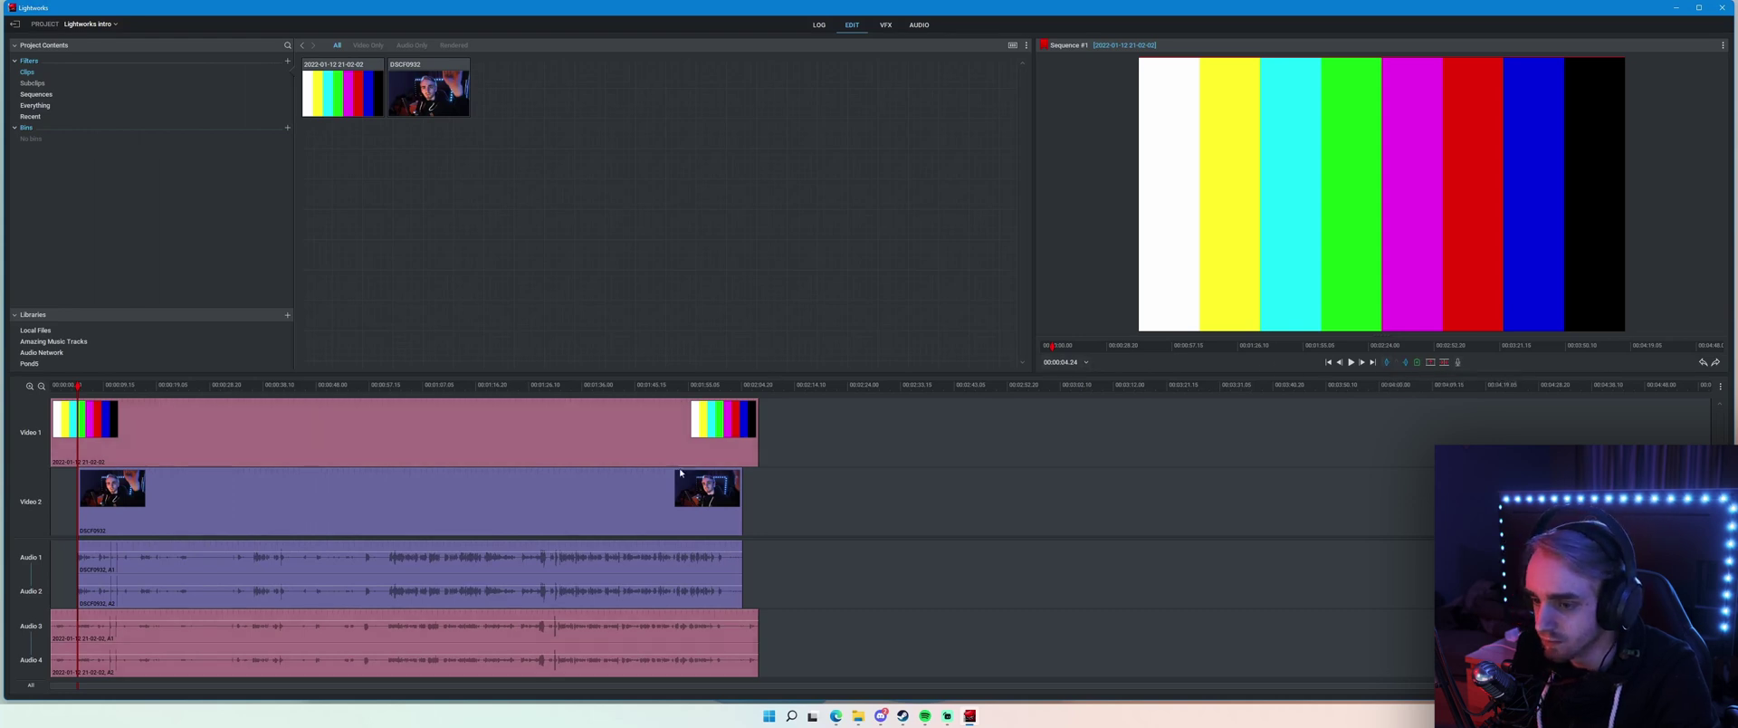
Try adjusting the start of the screen recording clip on Video 1, and undo the change.
click(55, 418)
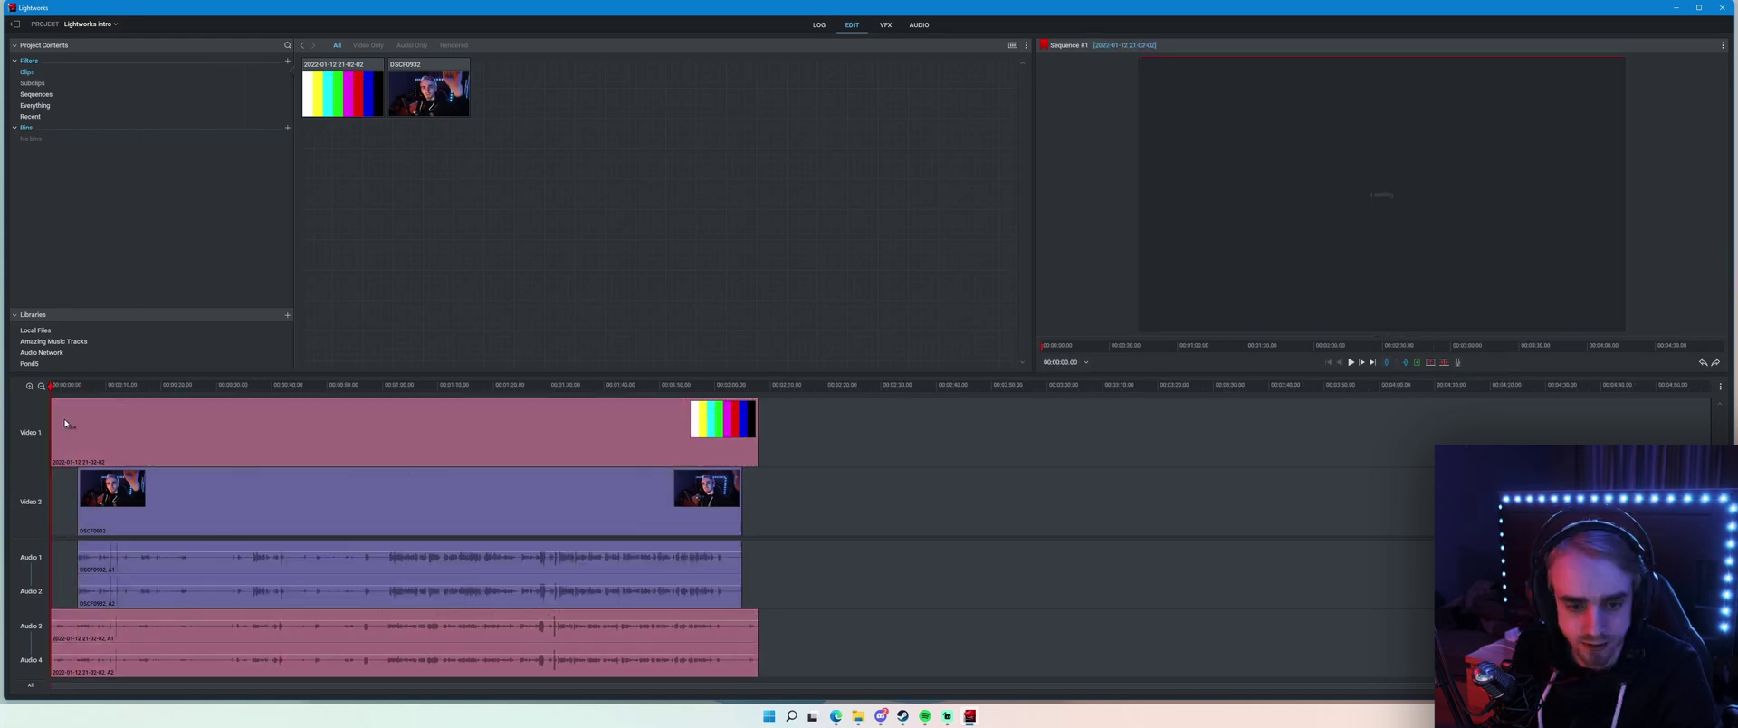
drag(56, 425, 81, 427)
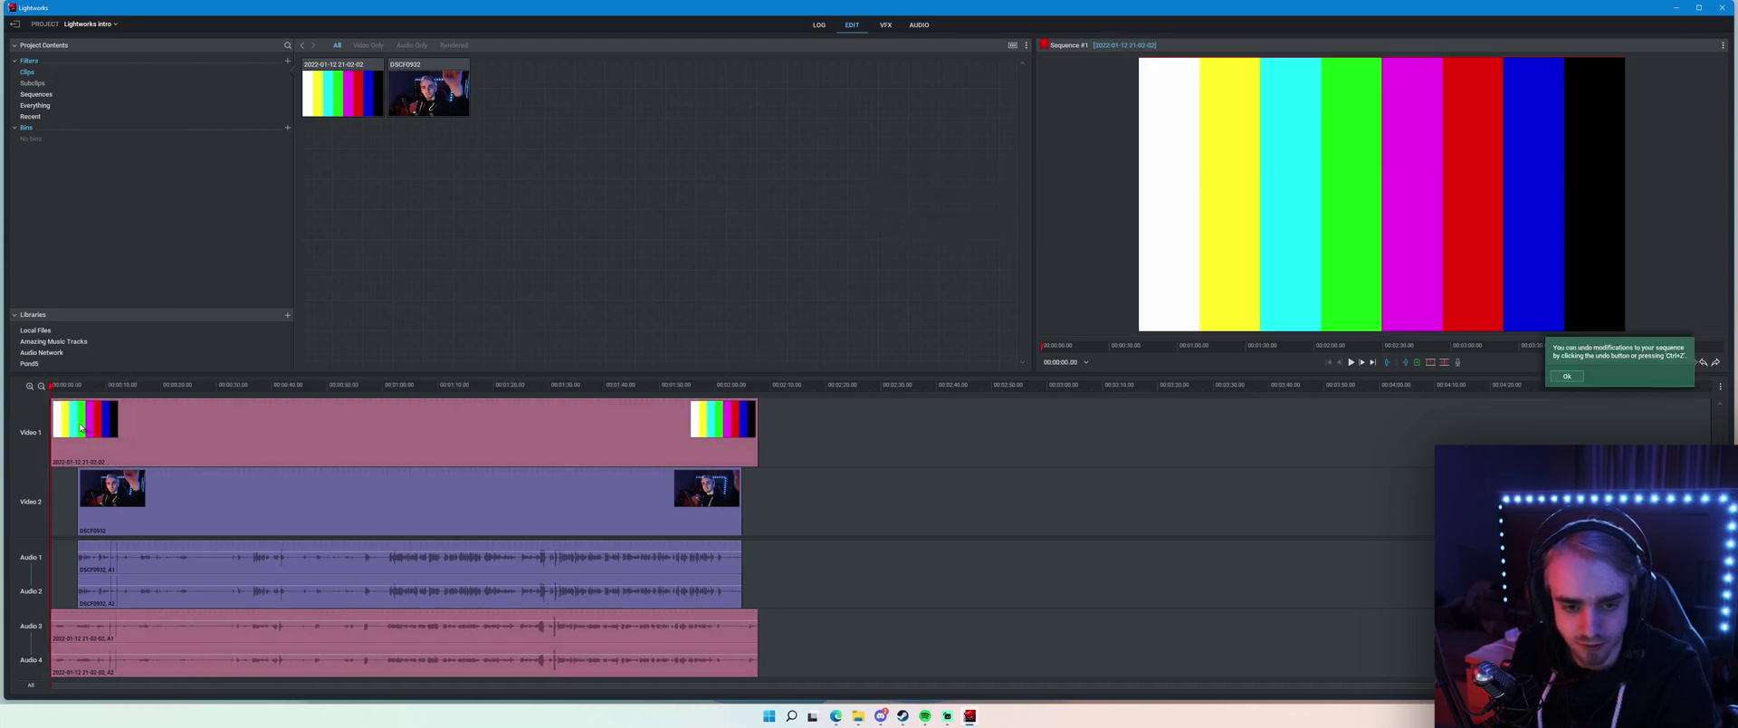
key(ctrl+z)
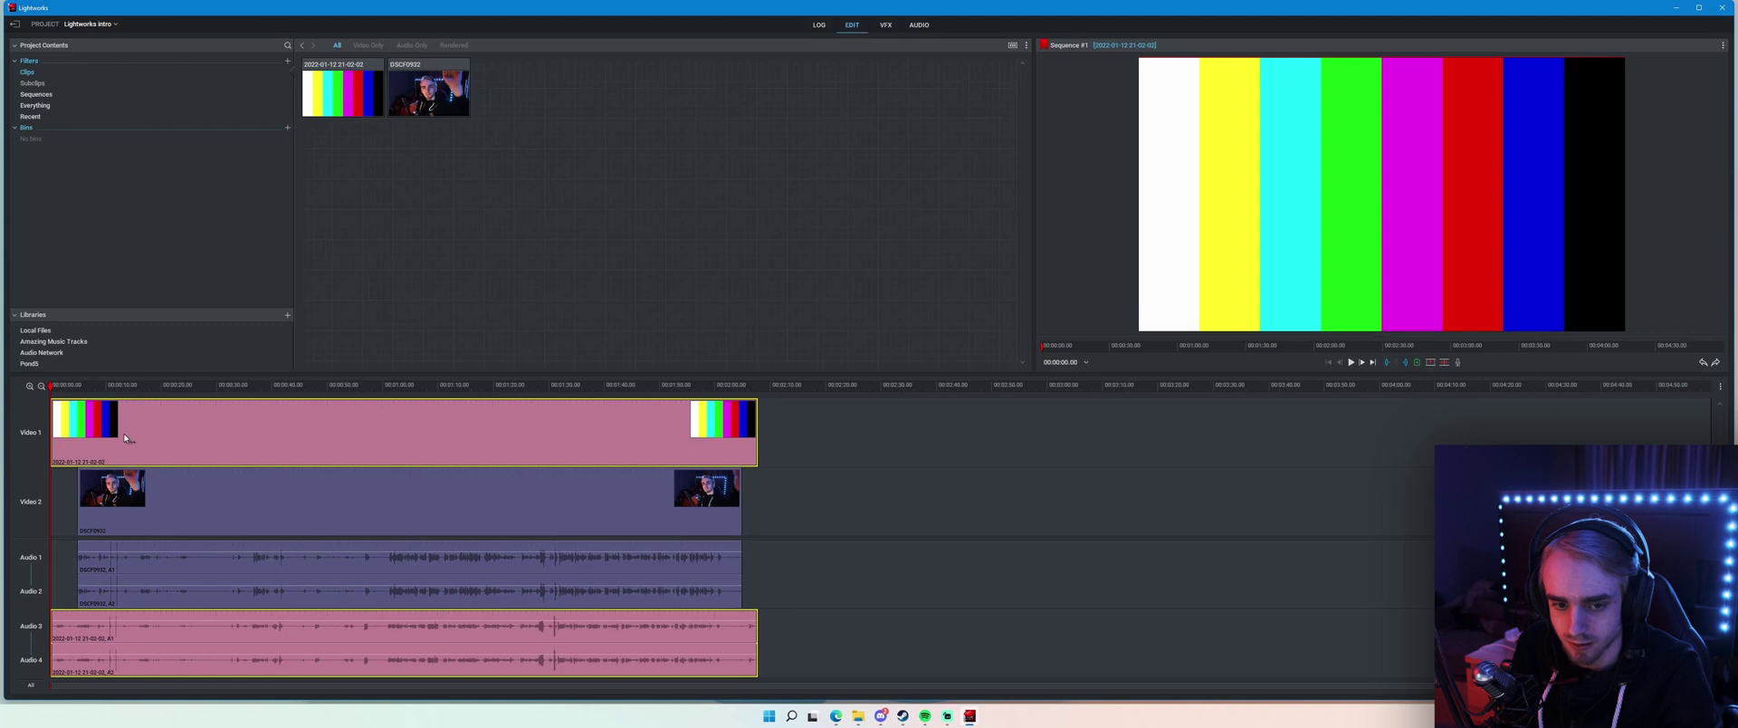
Deselect the screen recording clip, disable the Video 1 track, and position the playhead at about 10 seconds.
click(883, 452)
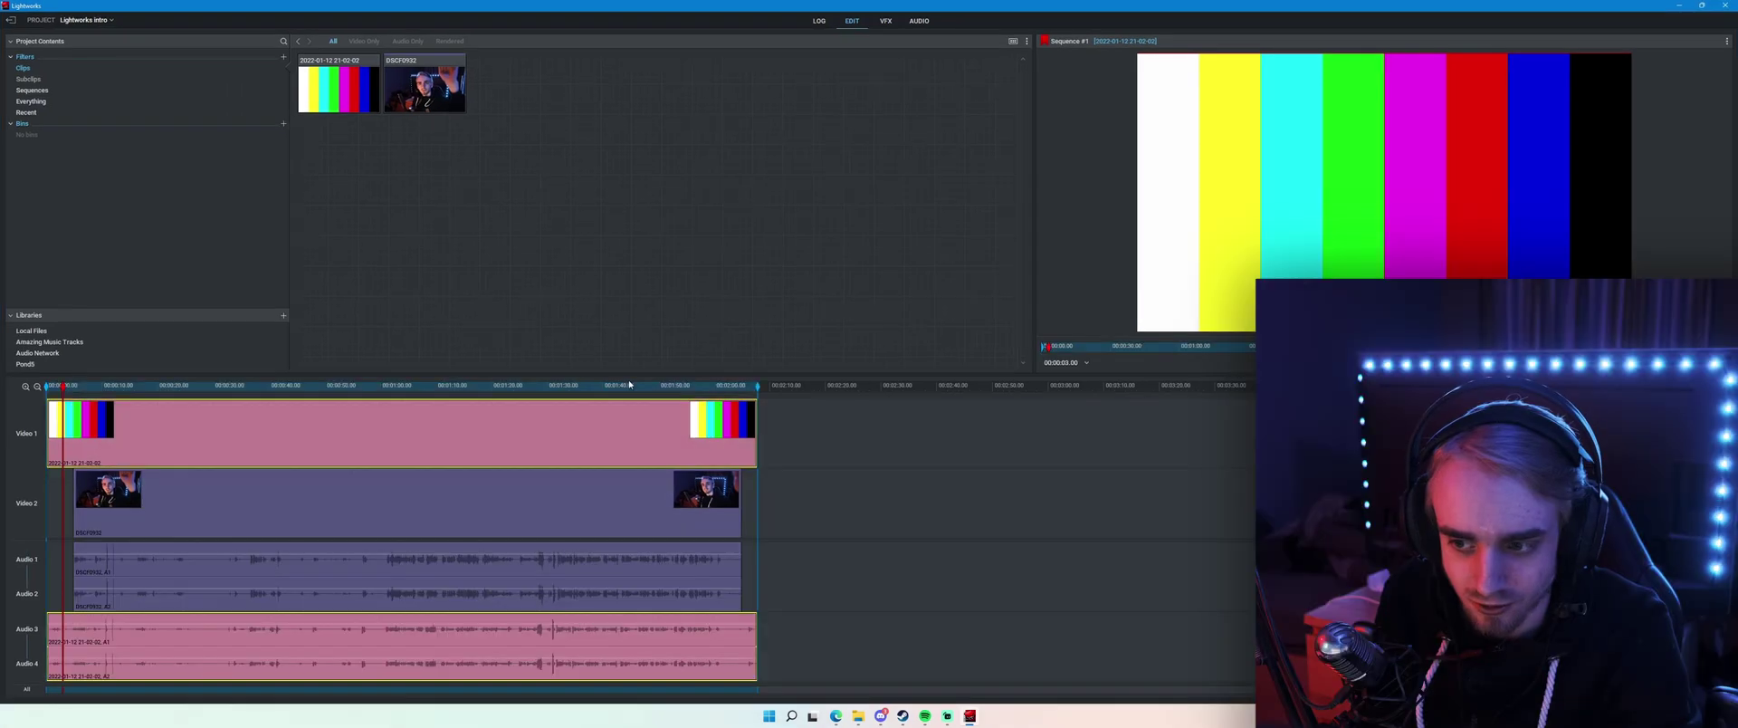
right_click(630, 385)
right_click(593, 391)
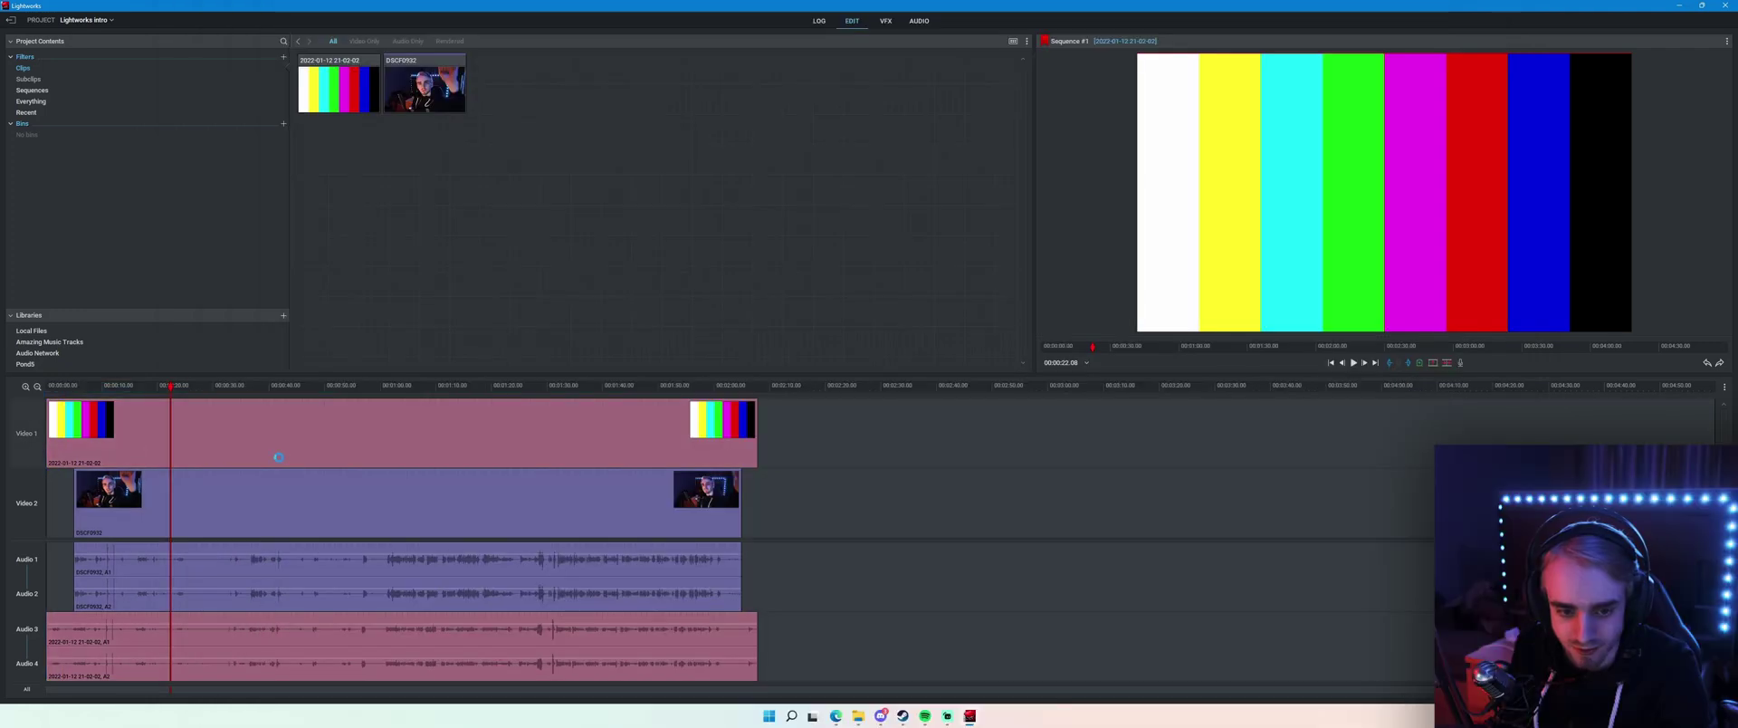
drag(146, 404, 102, 401)
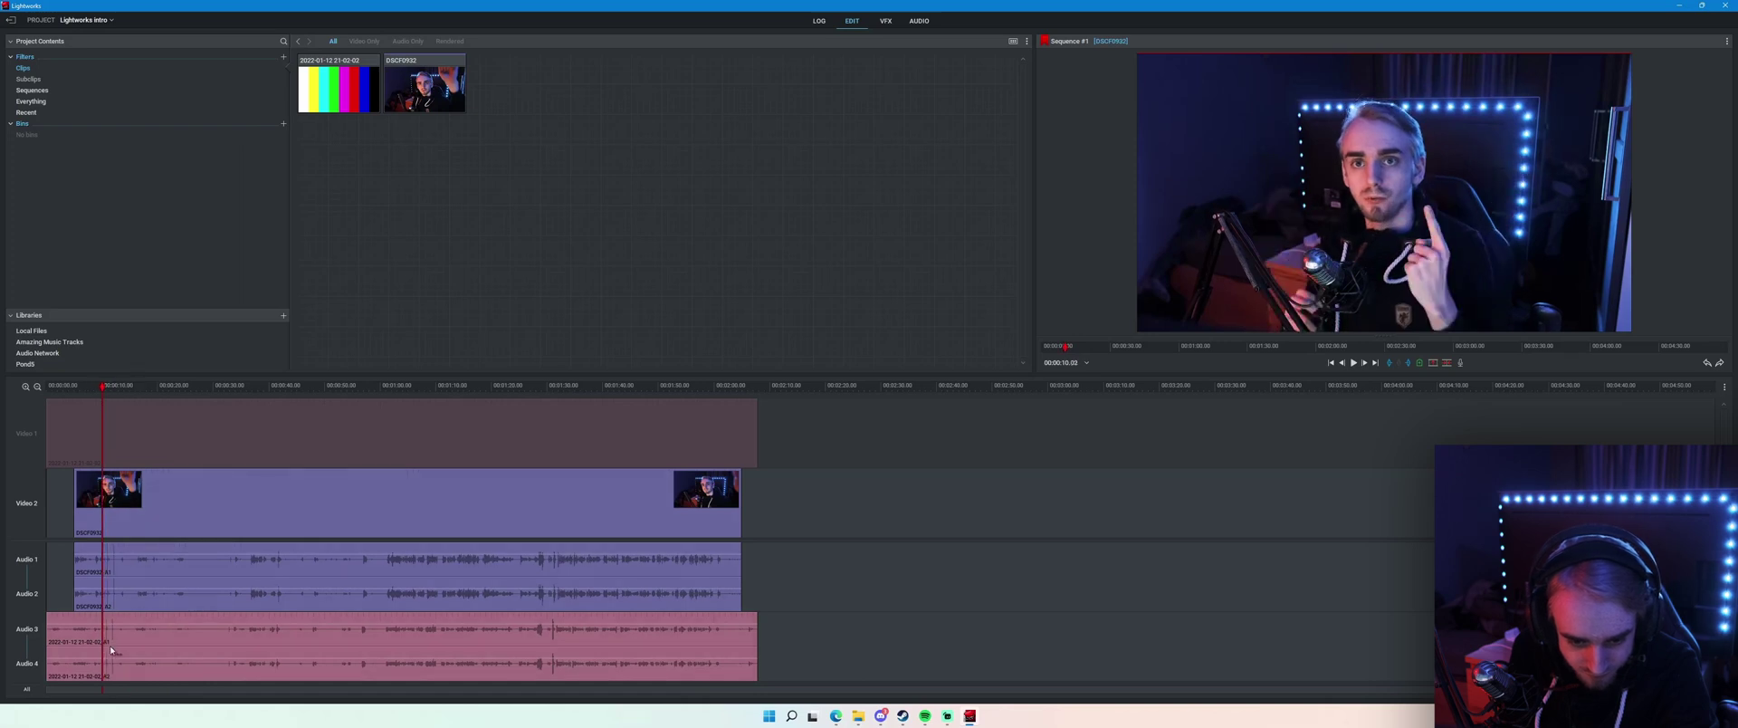
Shift the camera clip on Video 2 slightly earlier, starting at 00:00:04.19, to align its audio with Audio 3 and 4.
scroll(122, 638, up, 5)
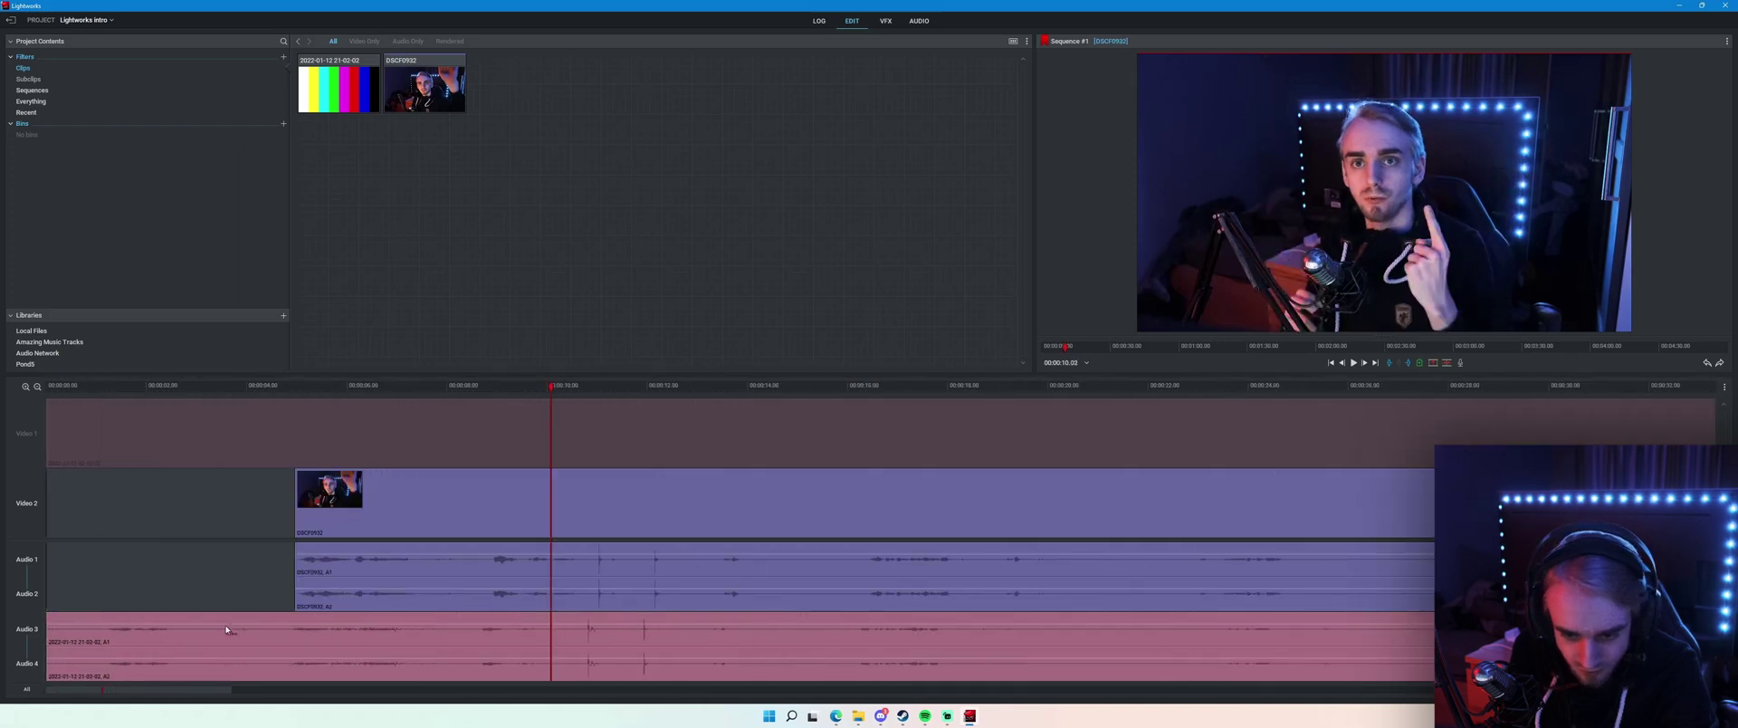
drag(442, 505, 431, 504)
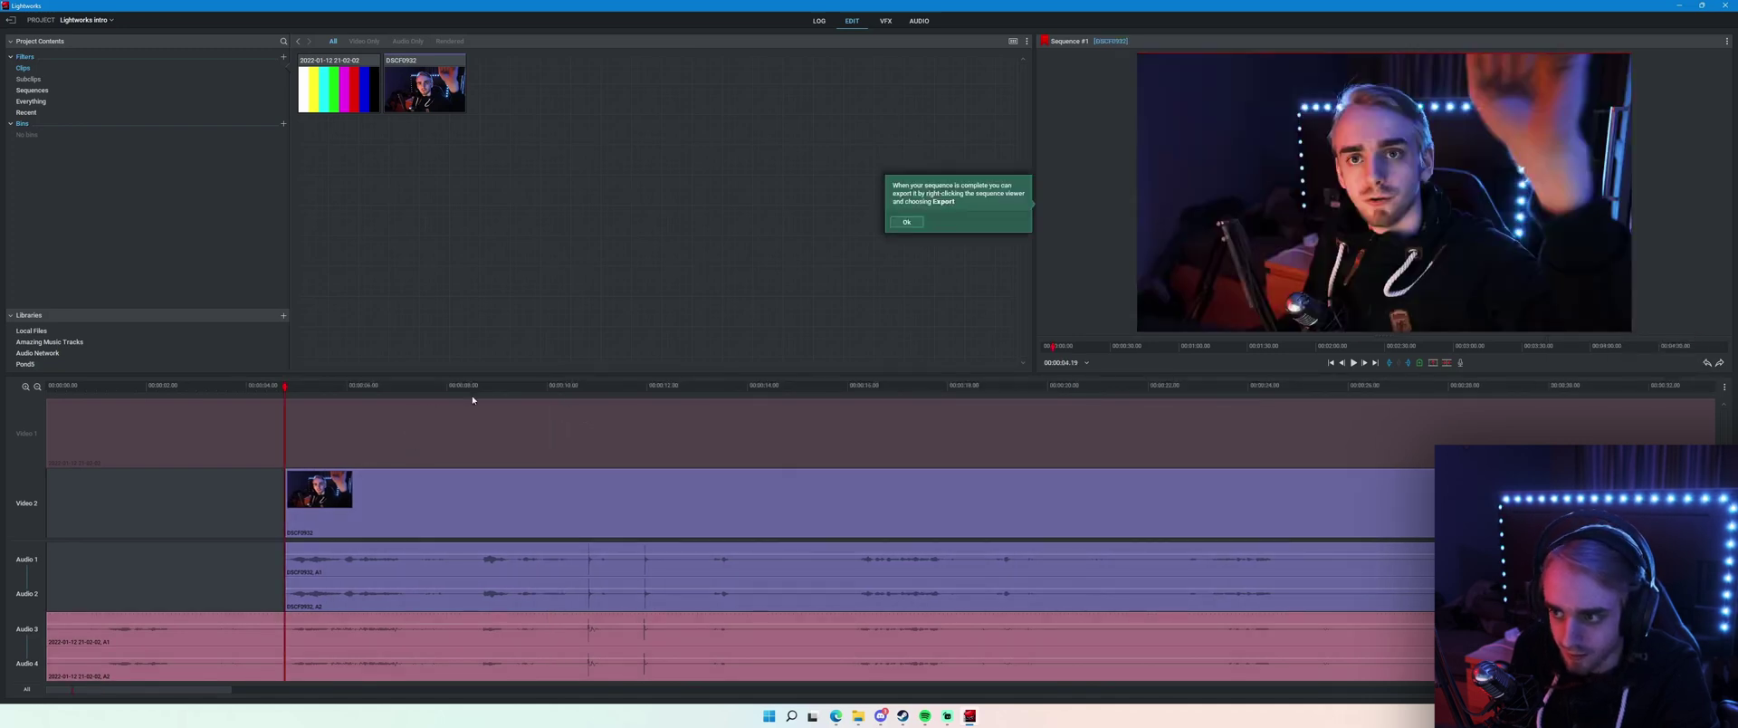
click(906, 222)
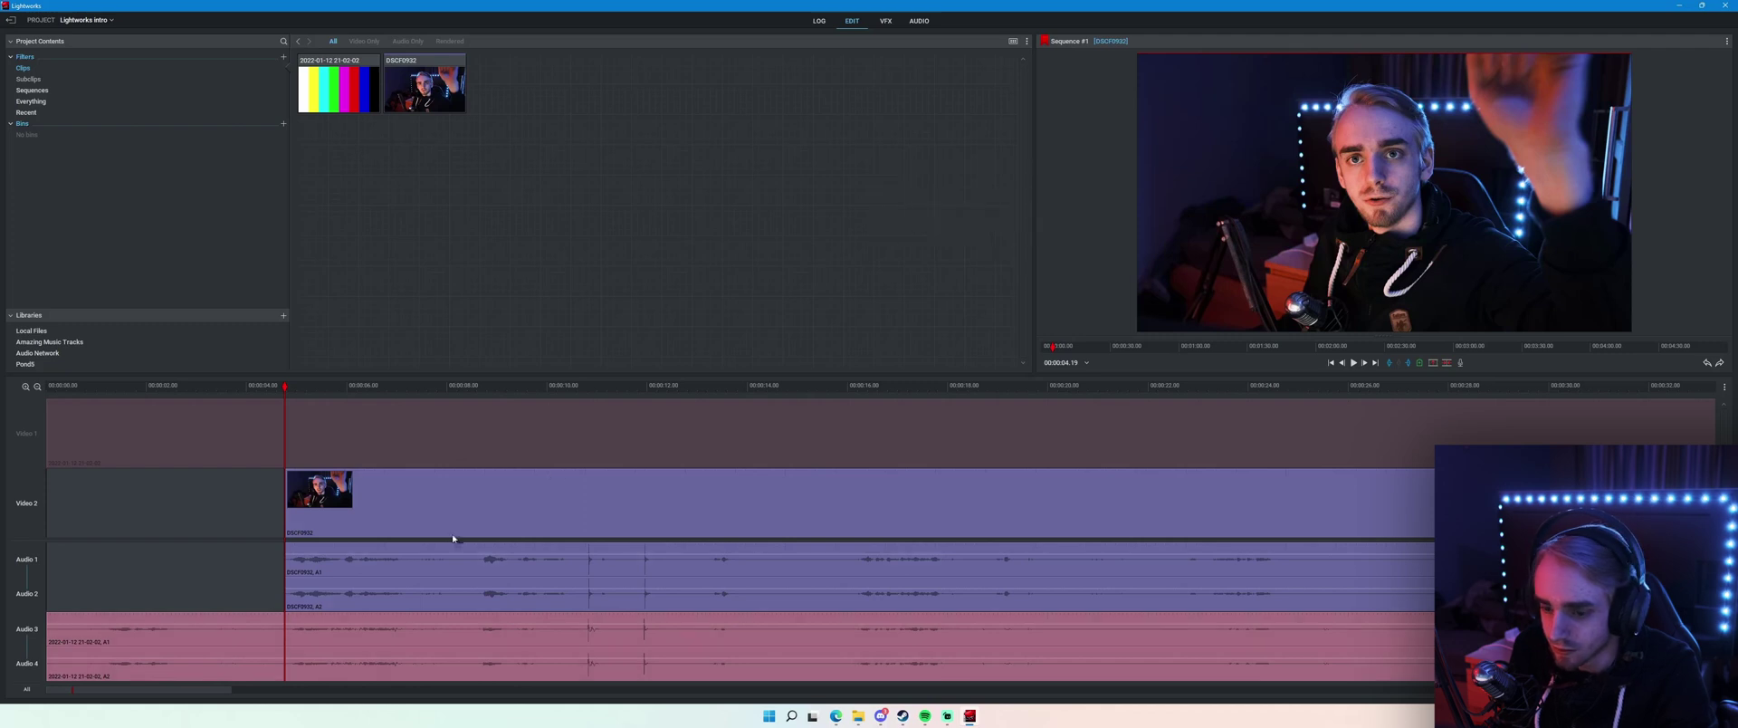
Mute Audio 1 and 2 and play through the clap to check the camera video's sync with the recording's audio.
click(28, 578)
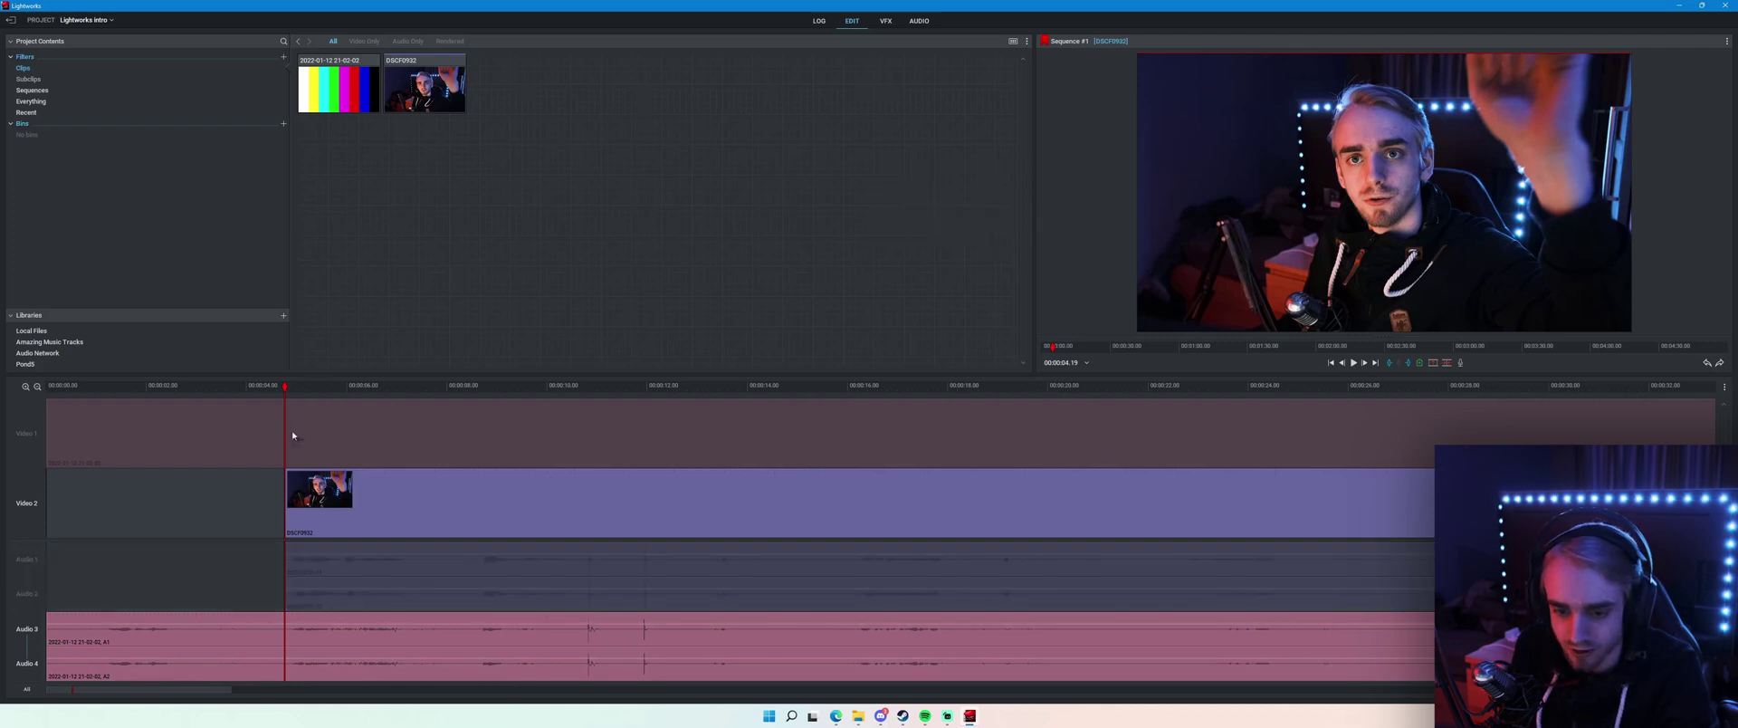
drag(280, 390, 169, 417)
key(space)
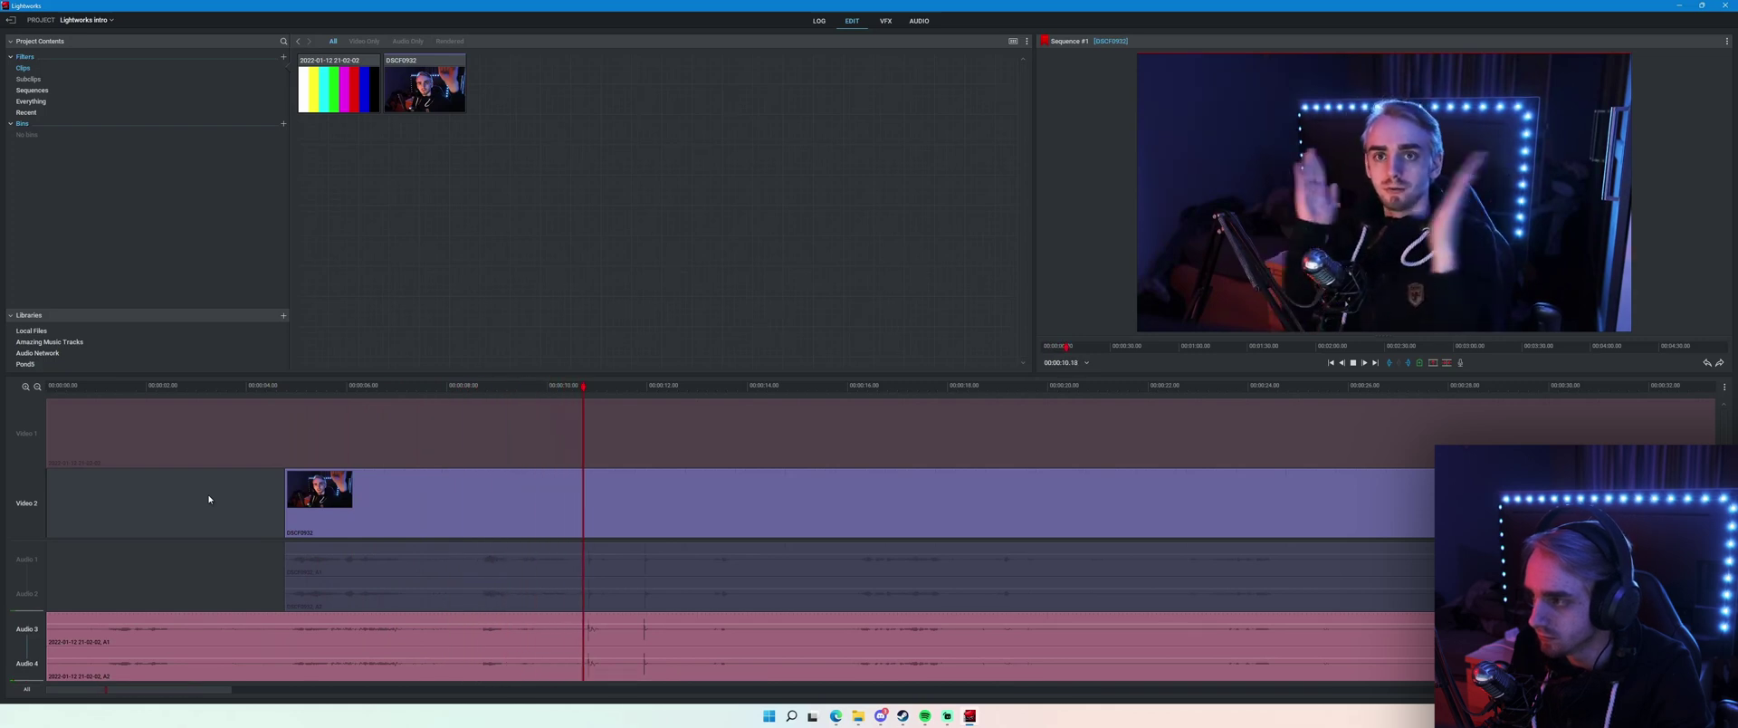
key(space)
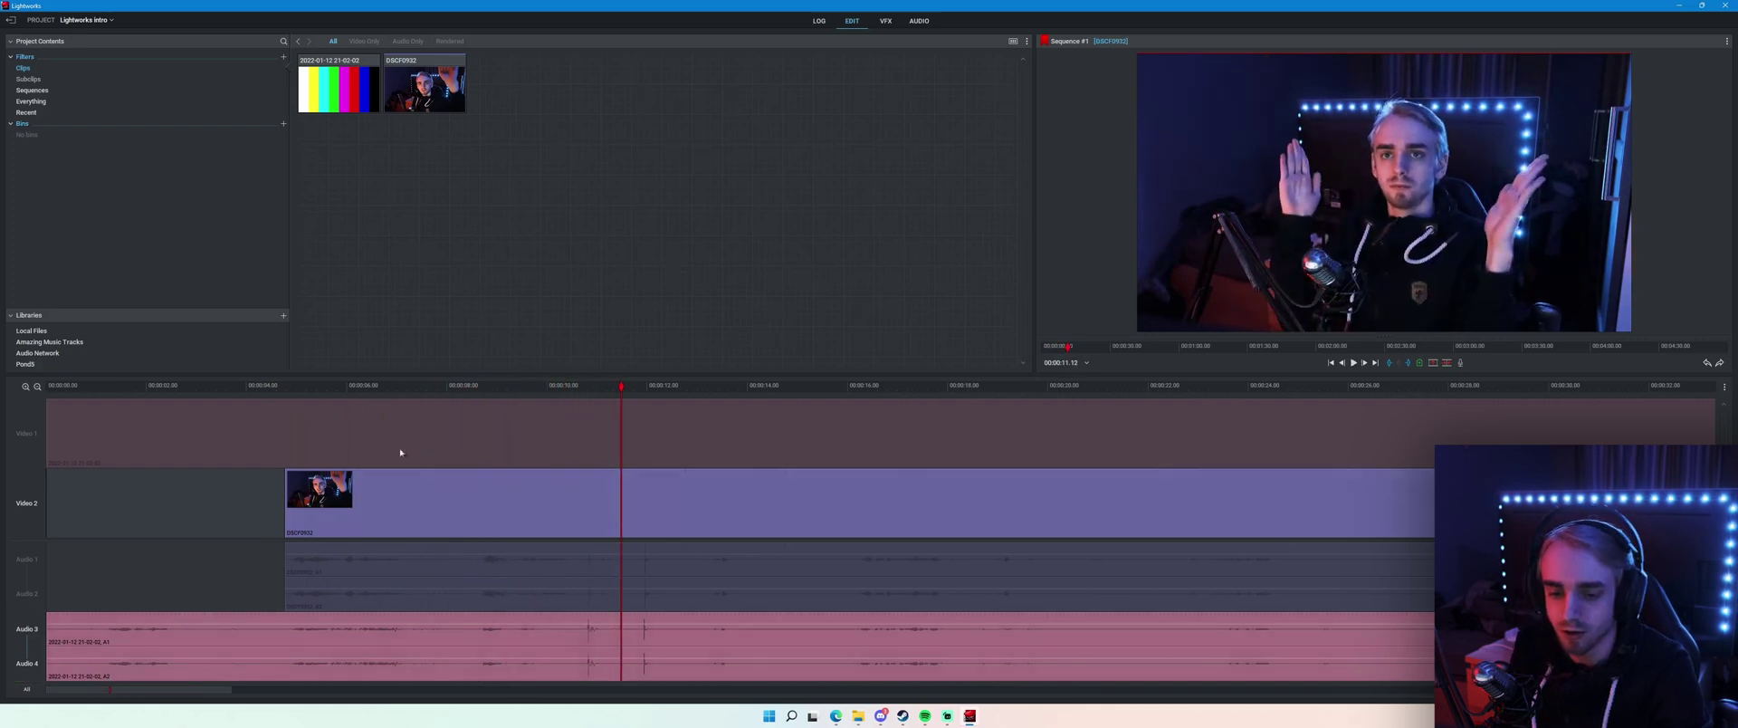
Place the playhead at the camera clip's start and open the "Lightworks : How to Cut and Trim Video (Fast Tutorial)" video in the browser.
drag(308, 388, 285, 396)
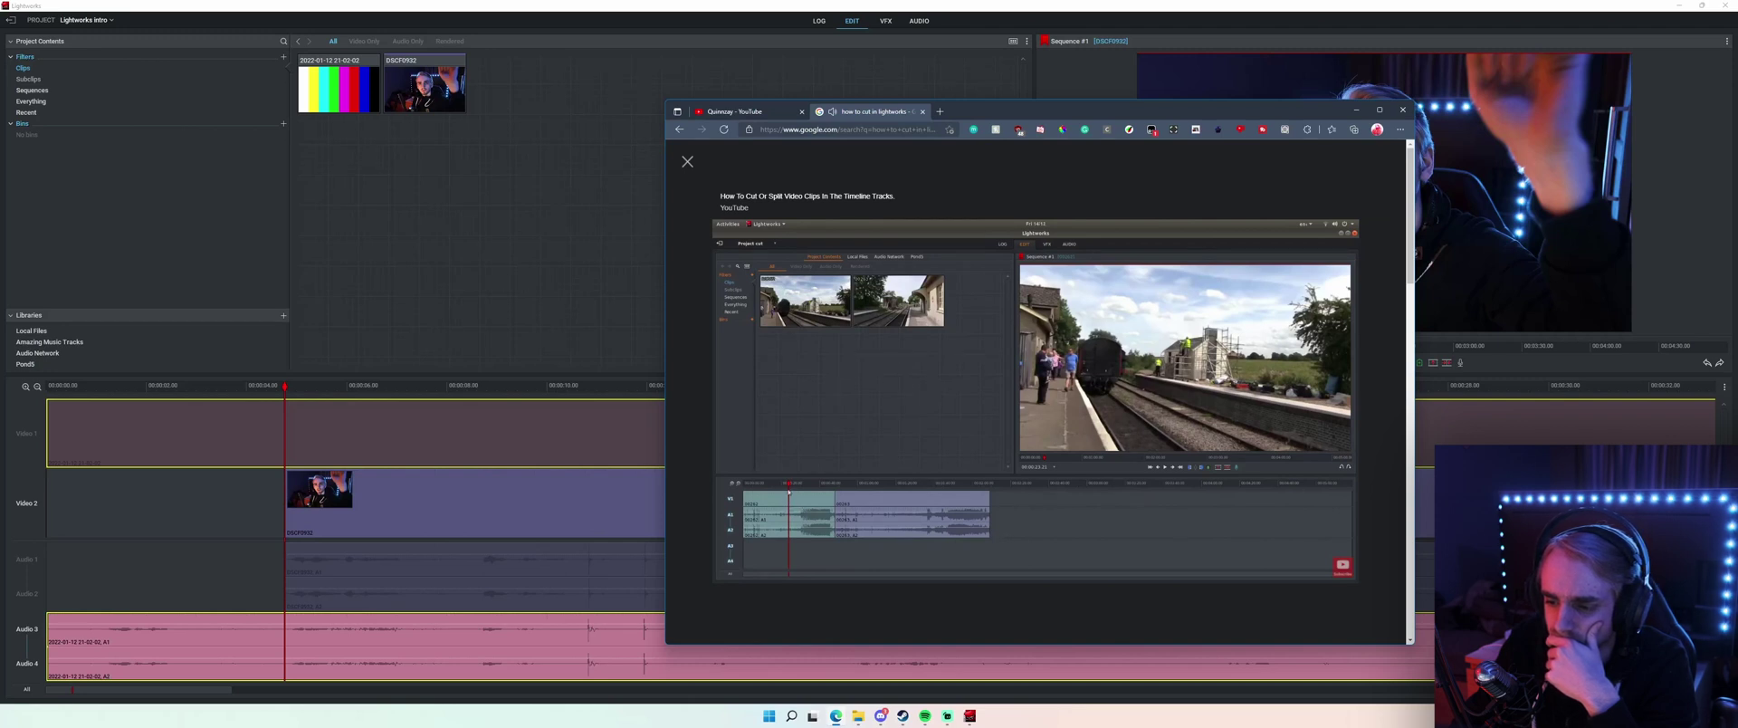
click(974, 469)
click(972, 468)
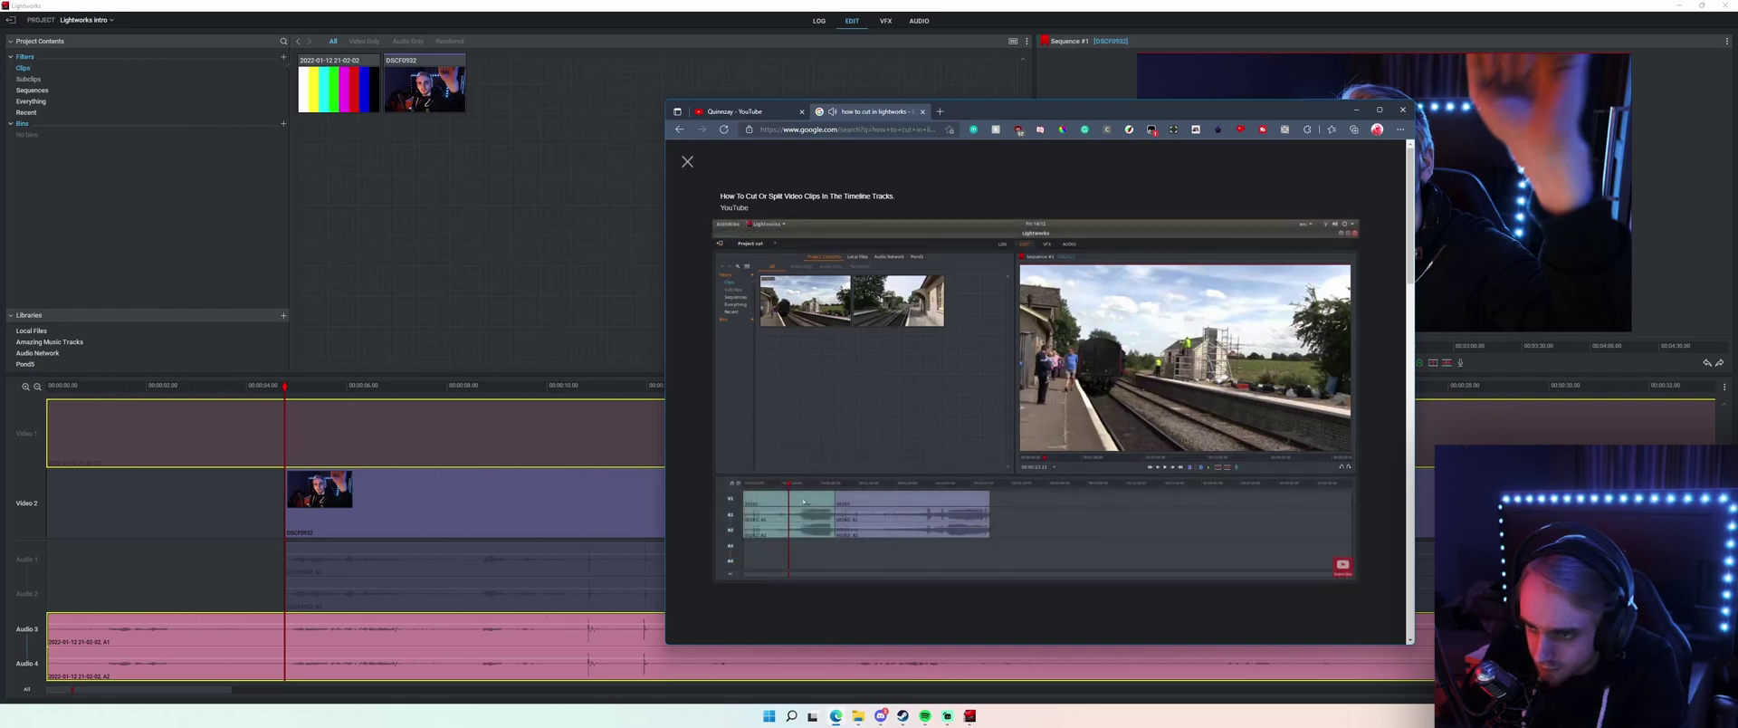
click(160, 480)
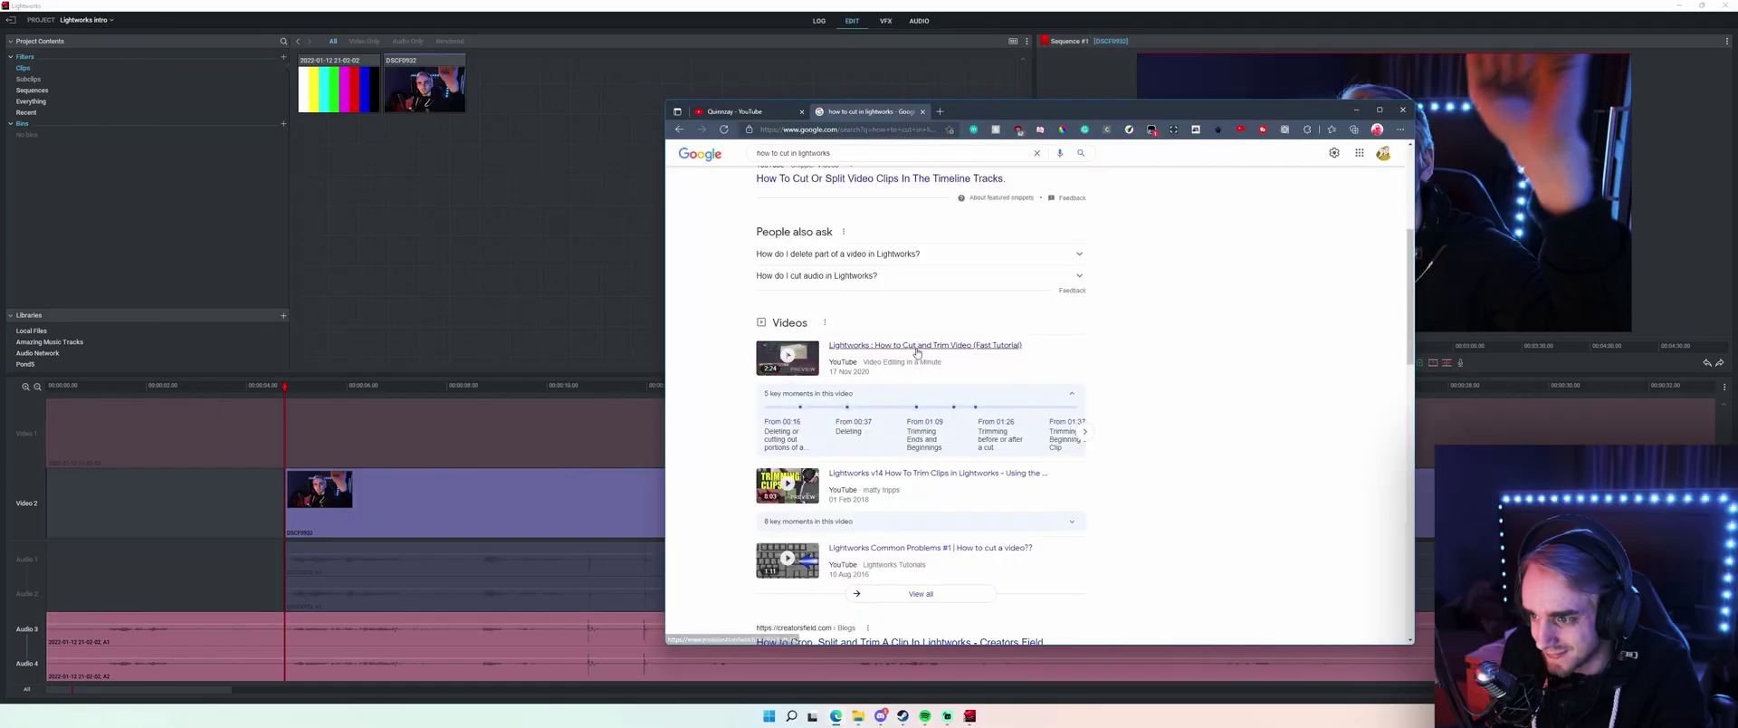
click(917, 350)
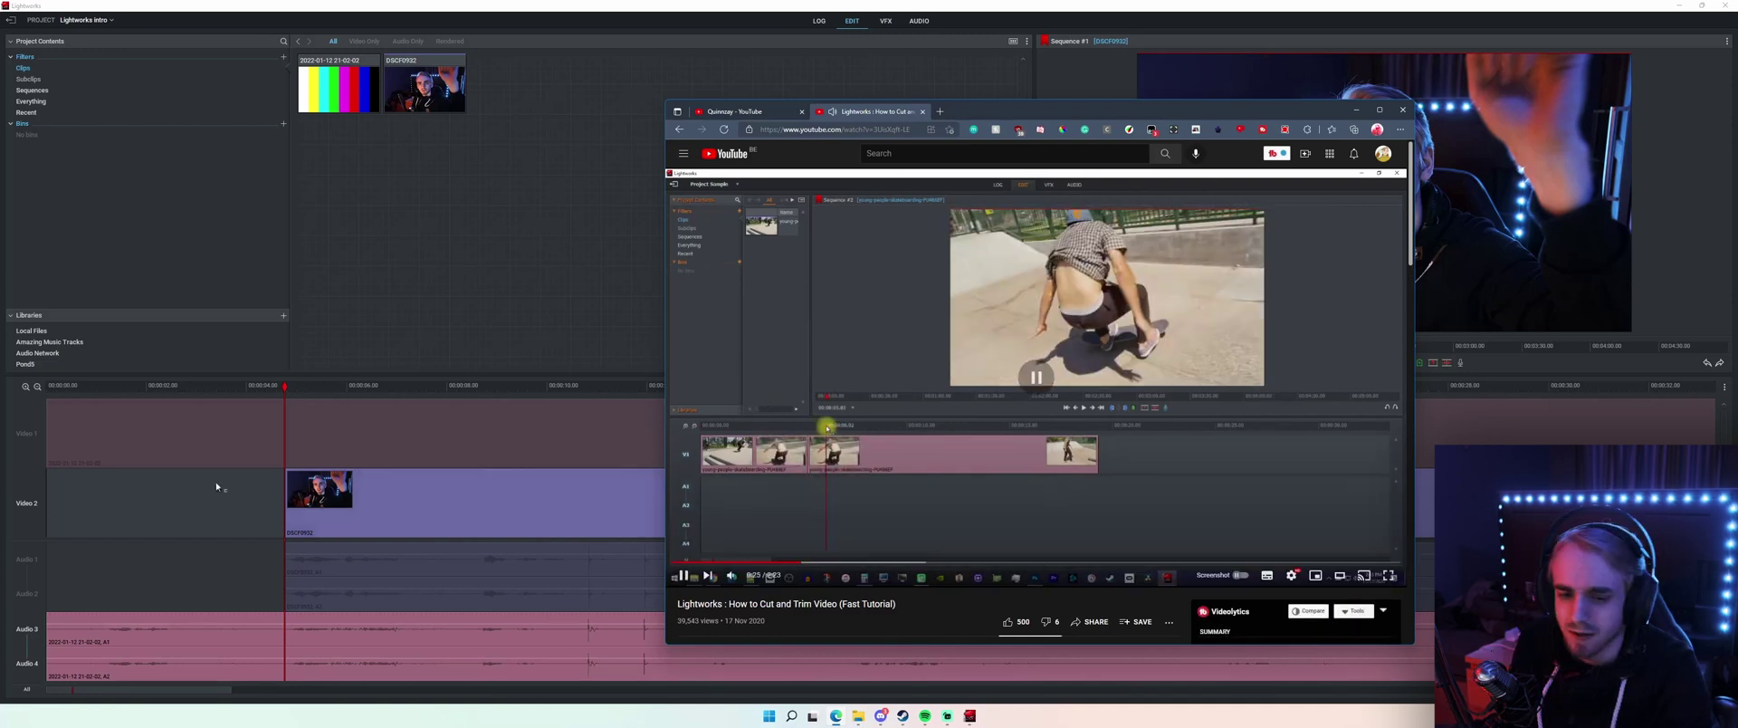
Enable the Video 1 track with its screen recording clip and consult the cut-and-trim tutorial in the browser before returning to Lightworks.
click(26, 433)
click(26, 433)
click(315, 431)
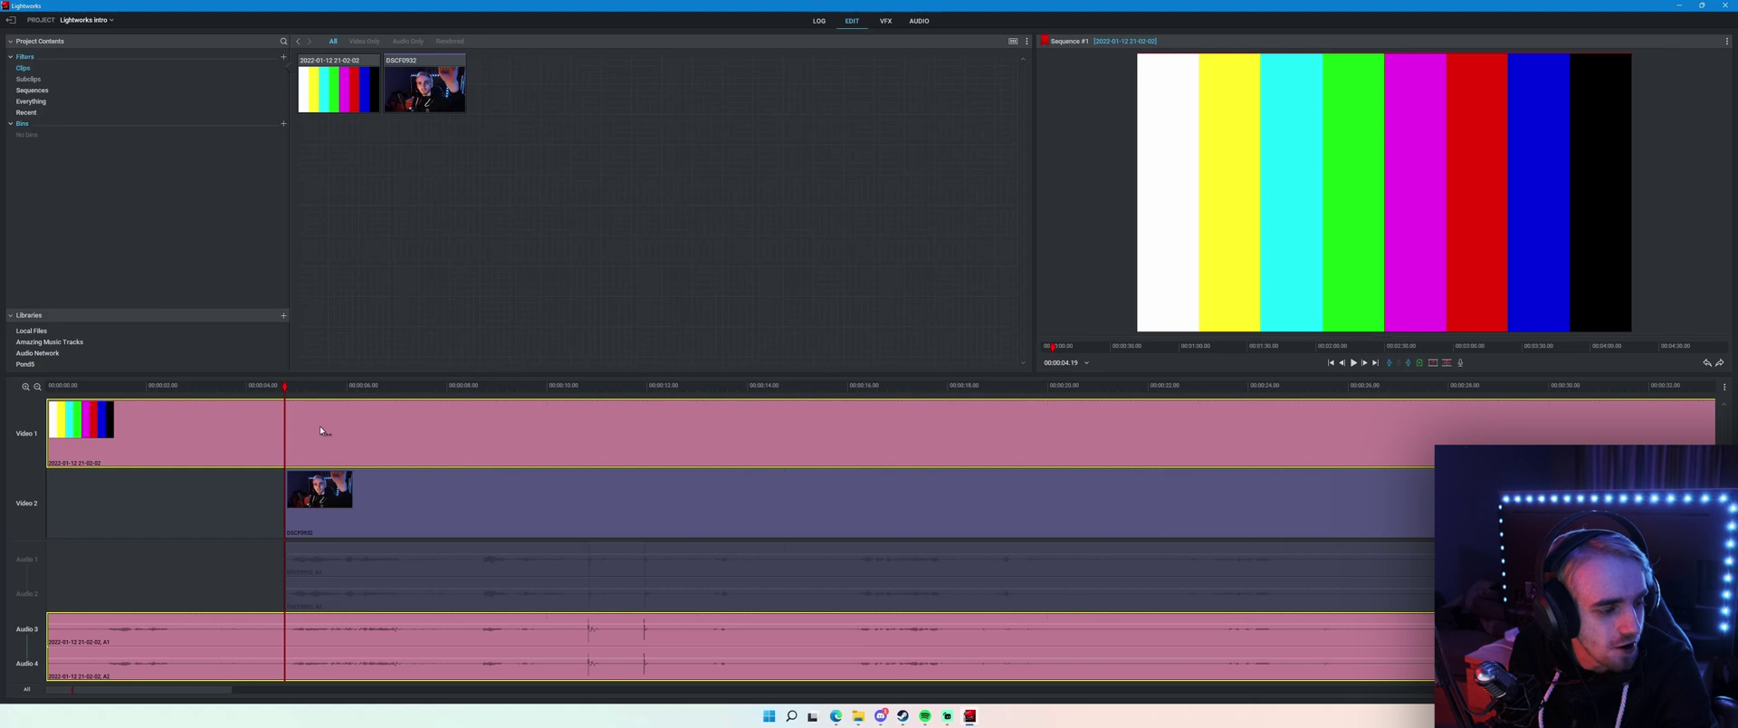
key(alt+Tab)
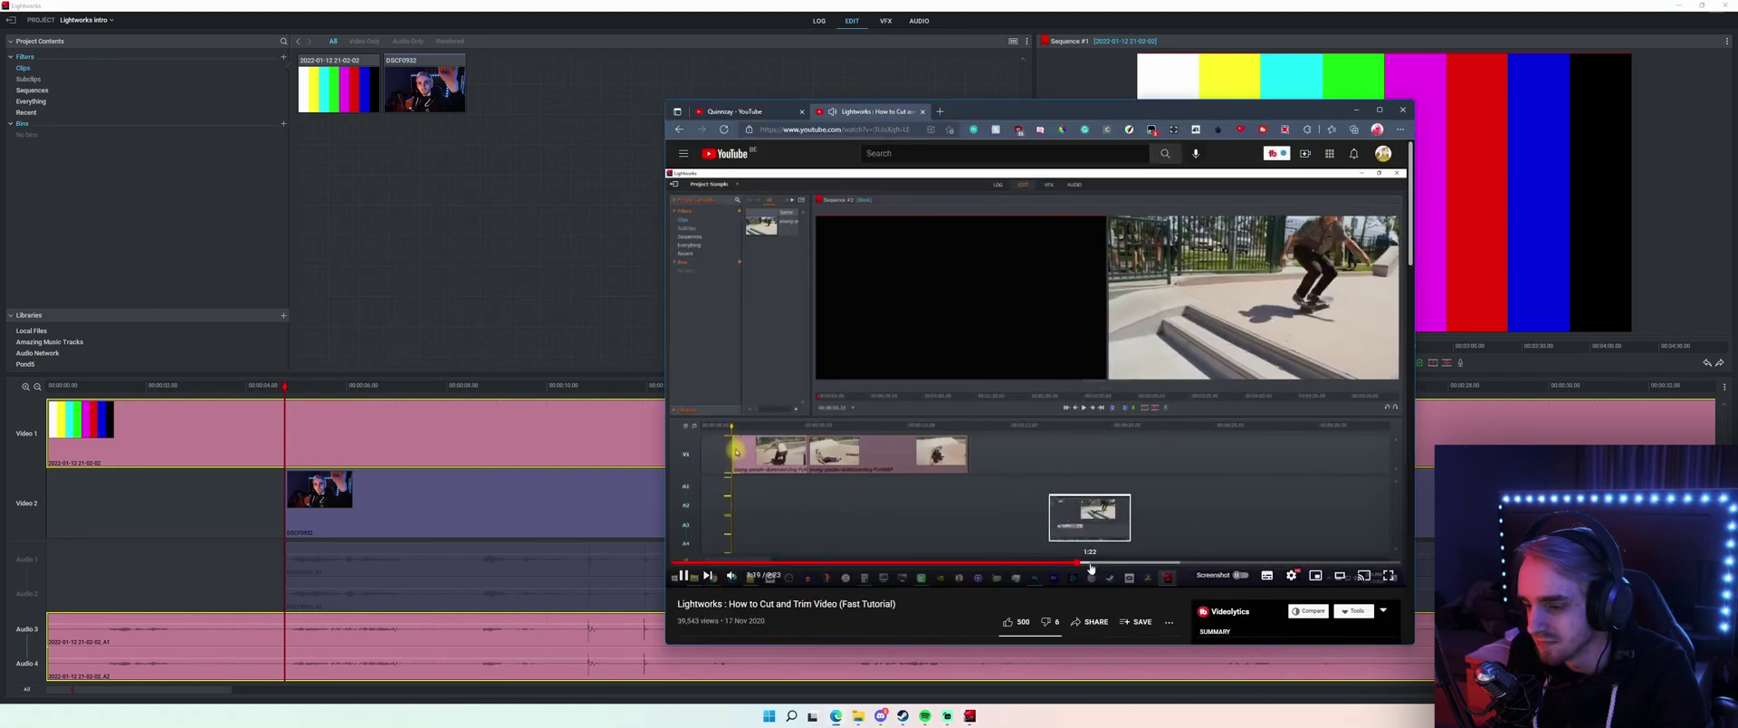
click(201, 525)
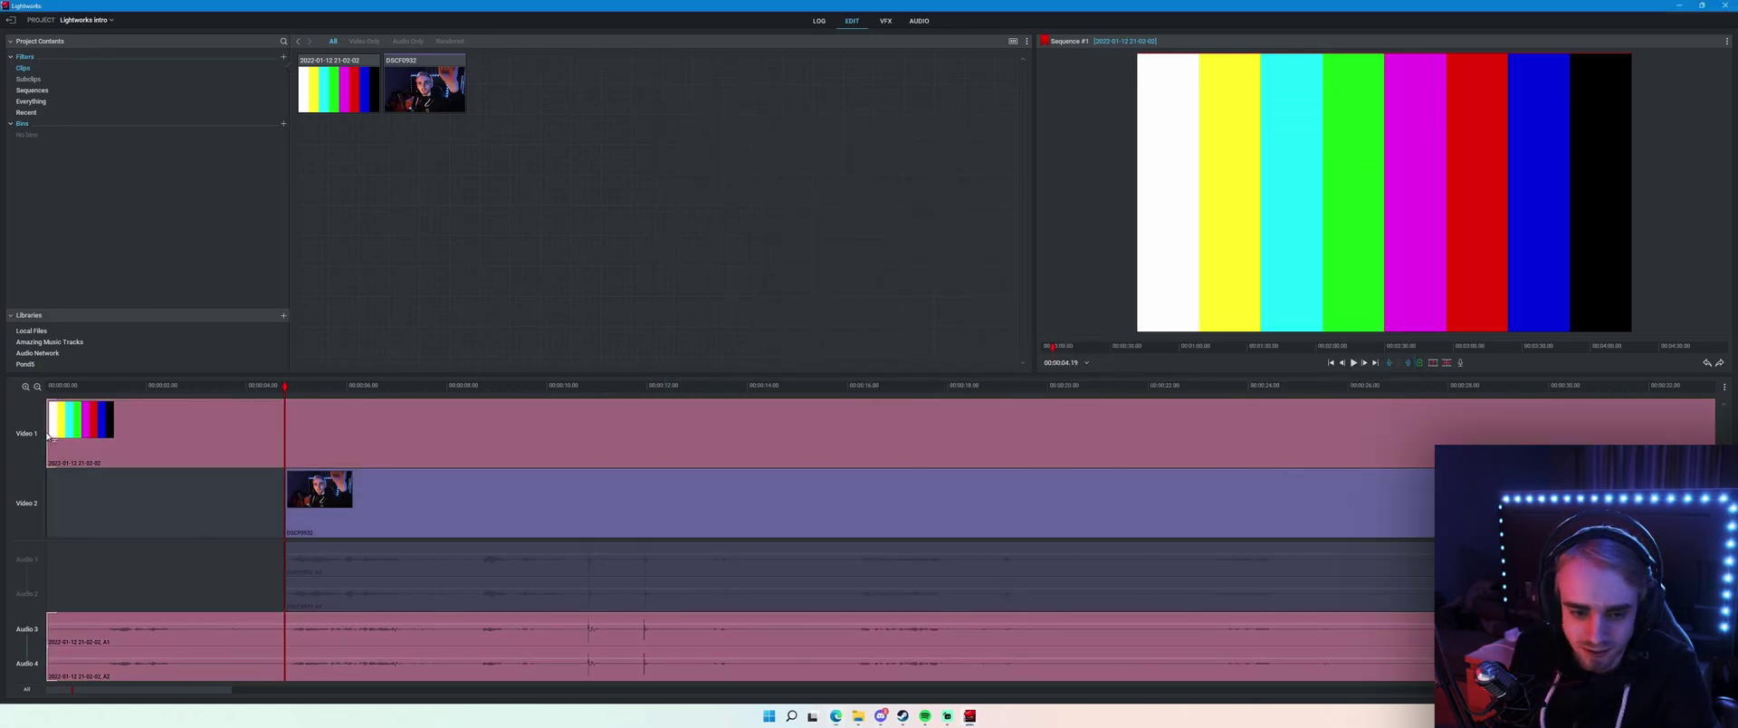
Enable Audio 1 and 2 and trim the screen recording's start so it and the camera clip both begin at the sequence start.
drag(53, 436, 108, 438)
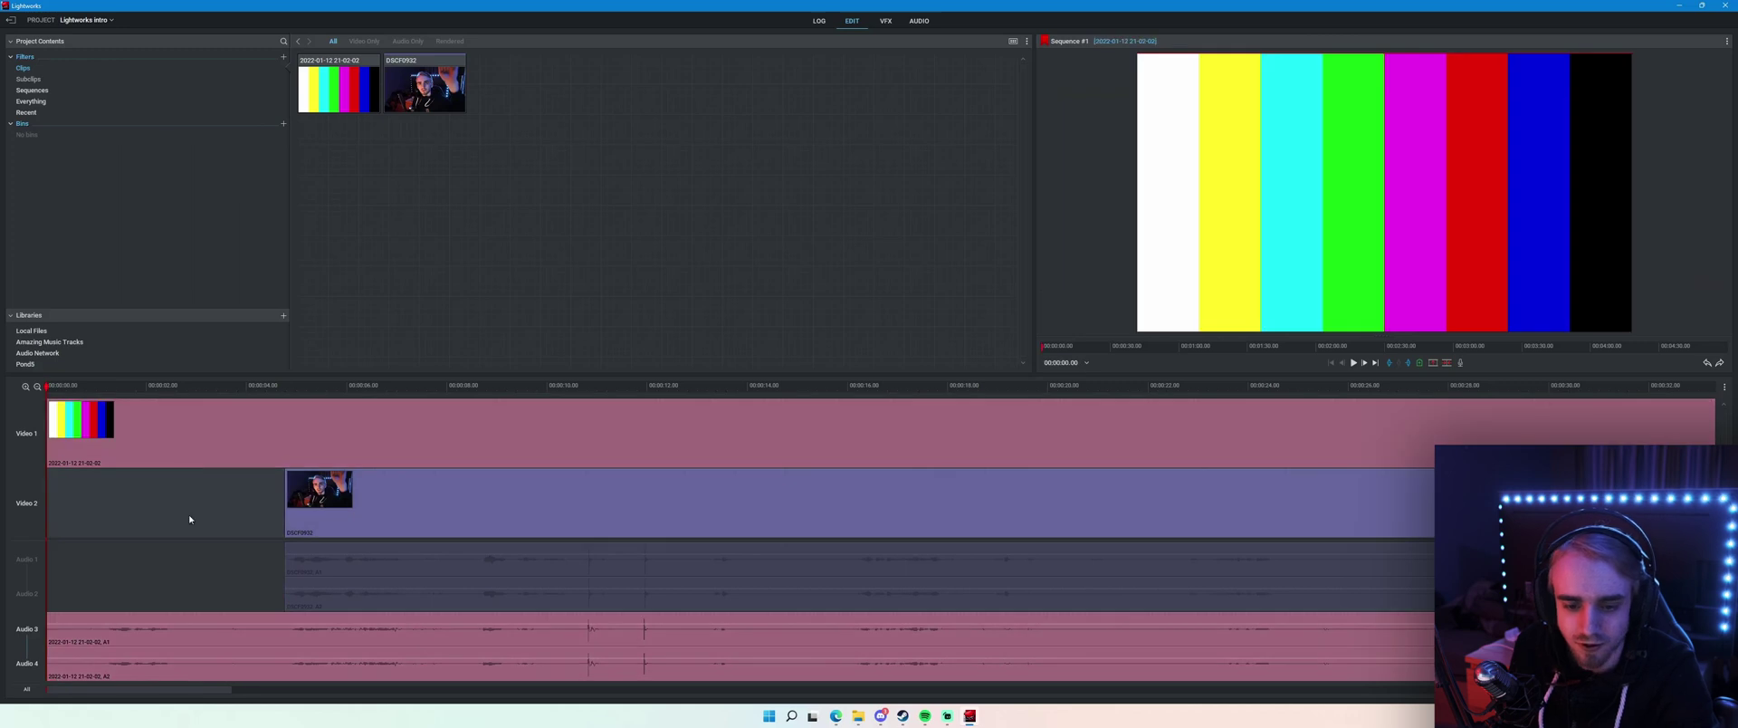
scroll(190, 520, down, 5)
click(35, 574)
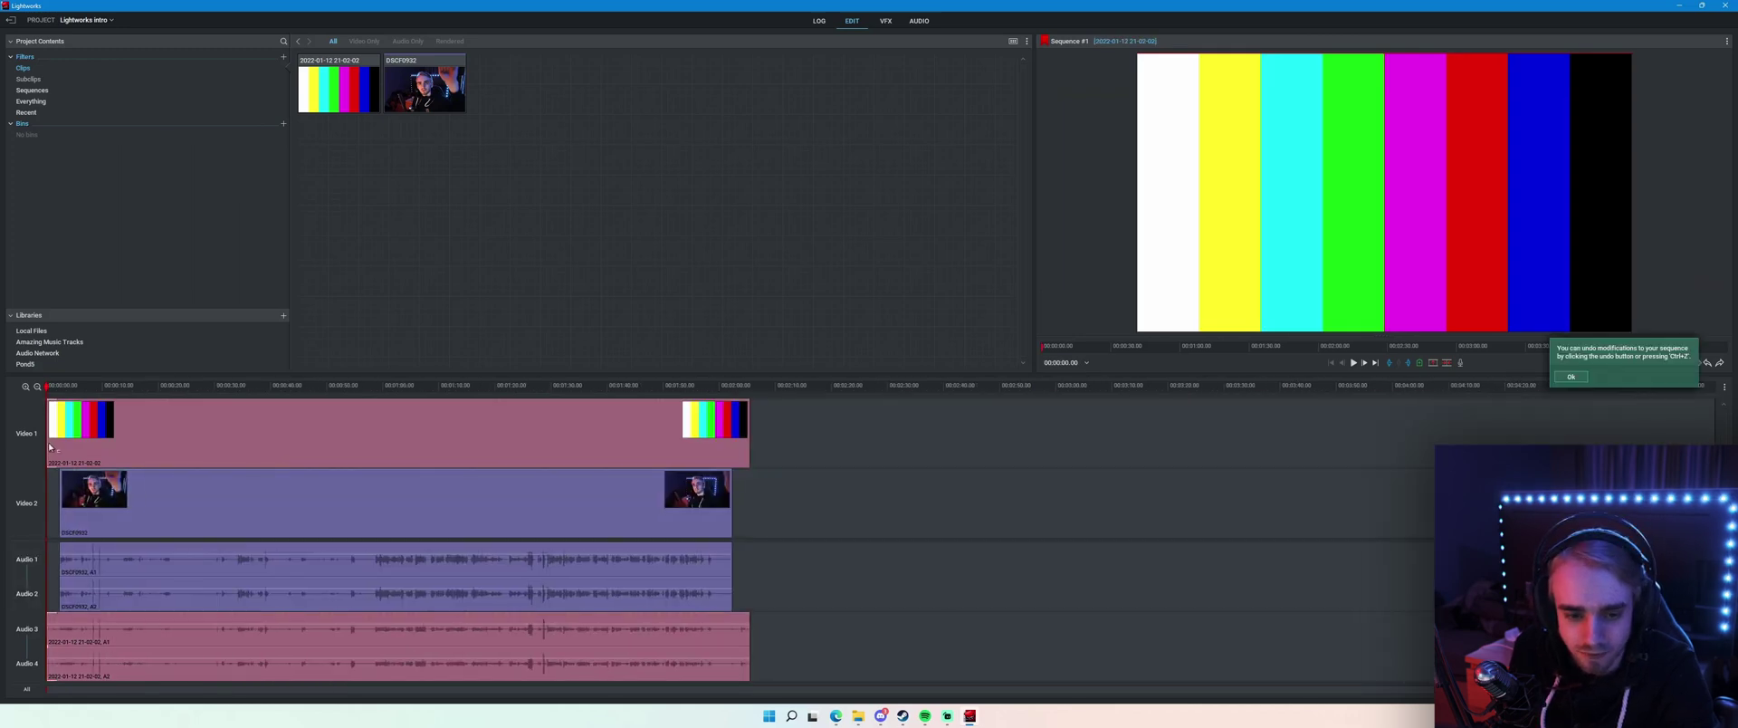
drag(52, 449, 81, 447)
drag(851, 430, 549, 685)
drag(493, 457, 384, 461)
key(ctrl+z)
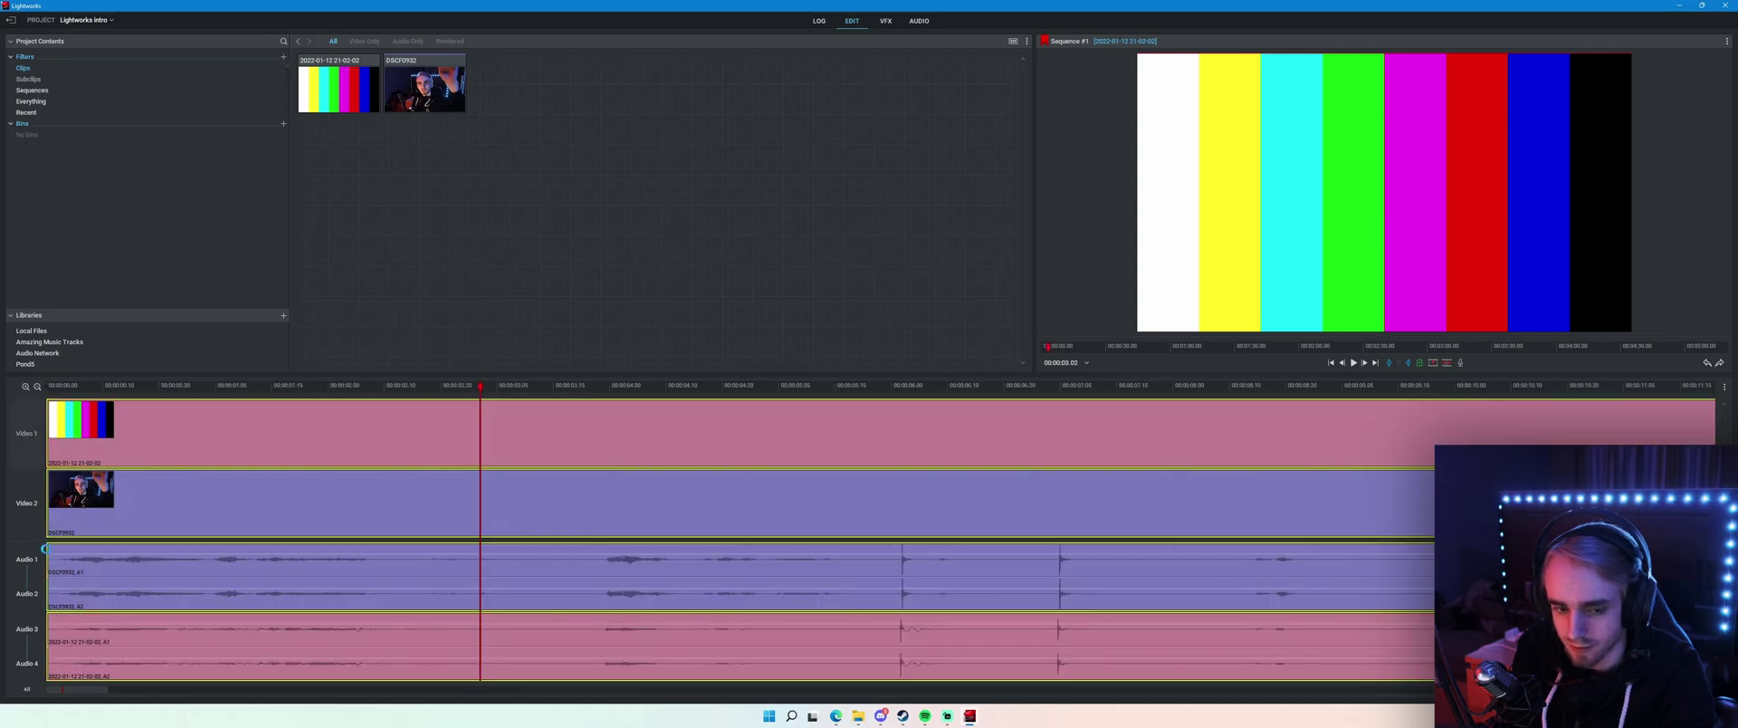
Disable Video 1, mute Audio 1 and 2, and play the sequence from its start to about 14 seconds.
click(26, 433)
click(26, 587)
key(Home)
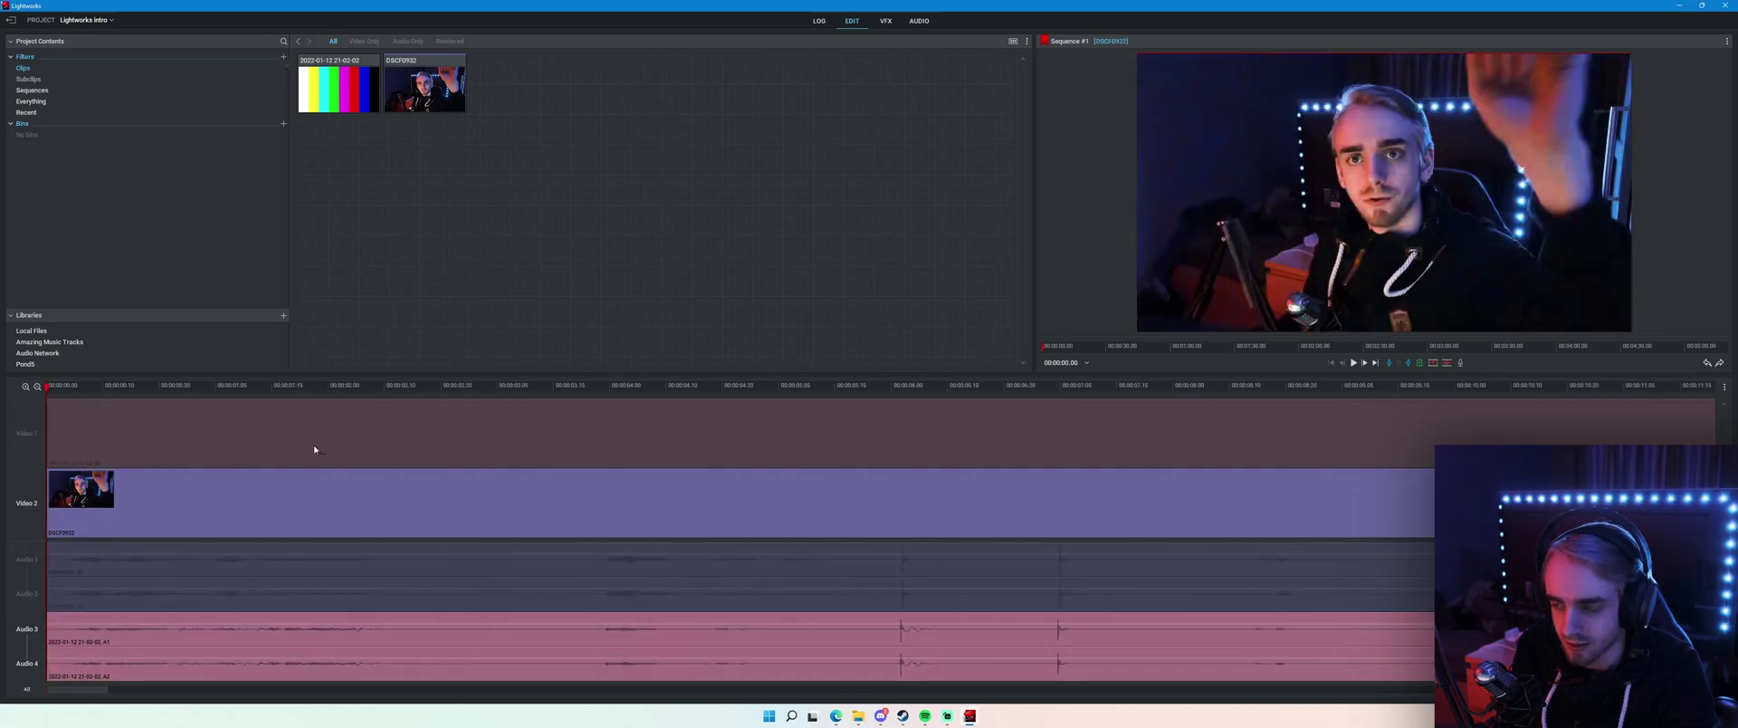
scroll(425, 516, down, 5)
key(space)
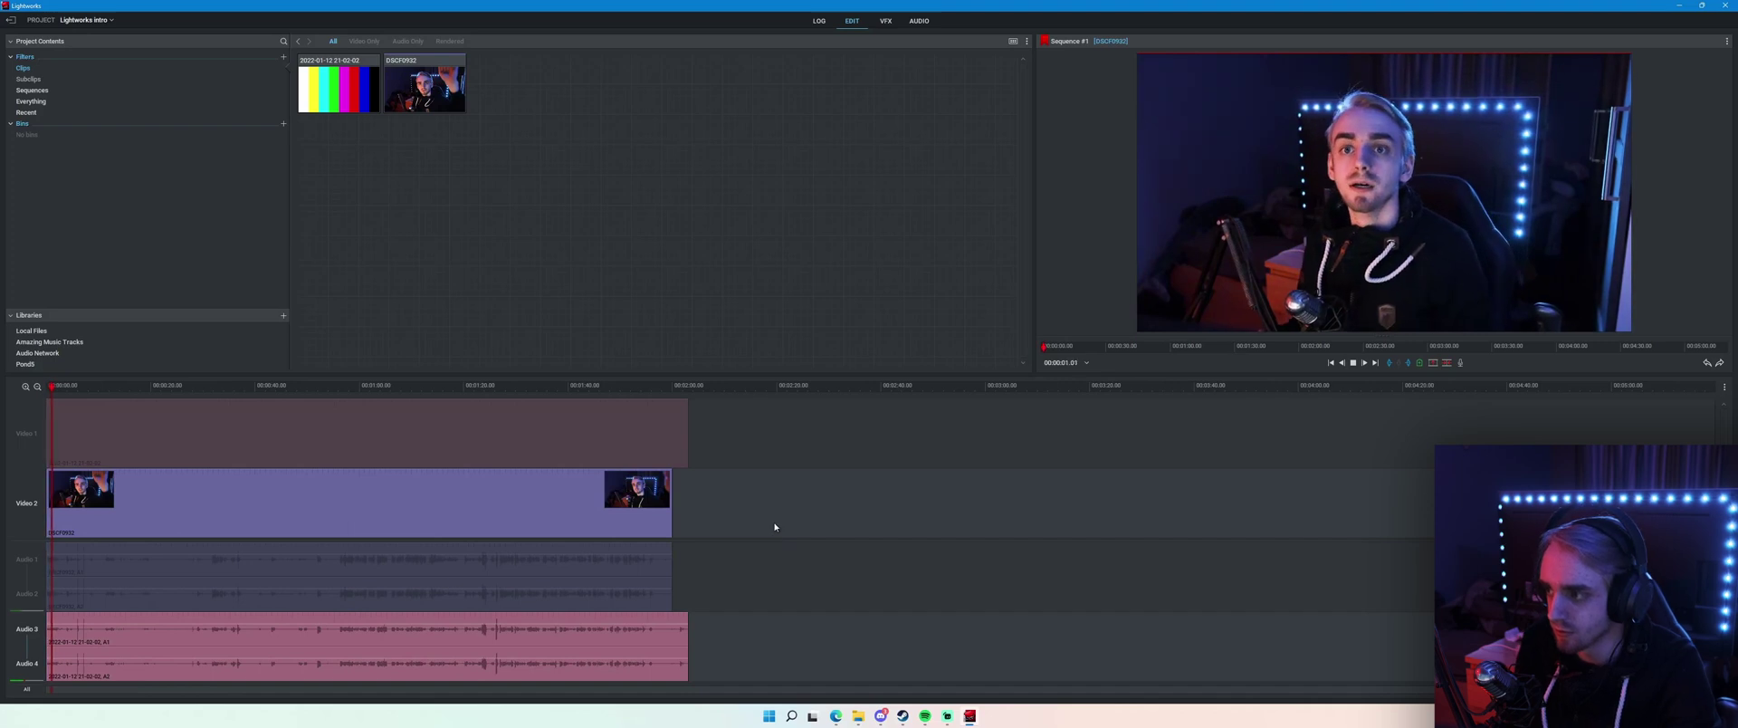
scroll(384, 580, up, 4)
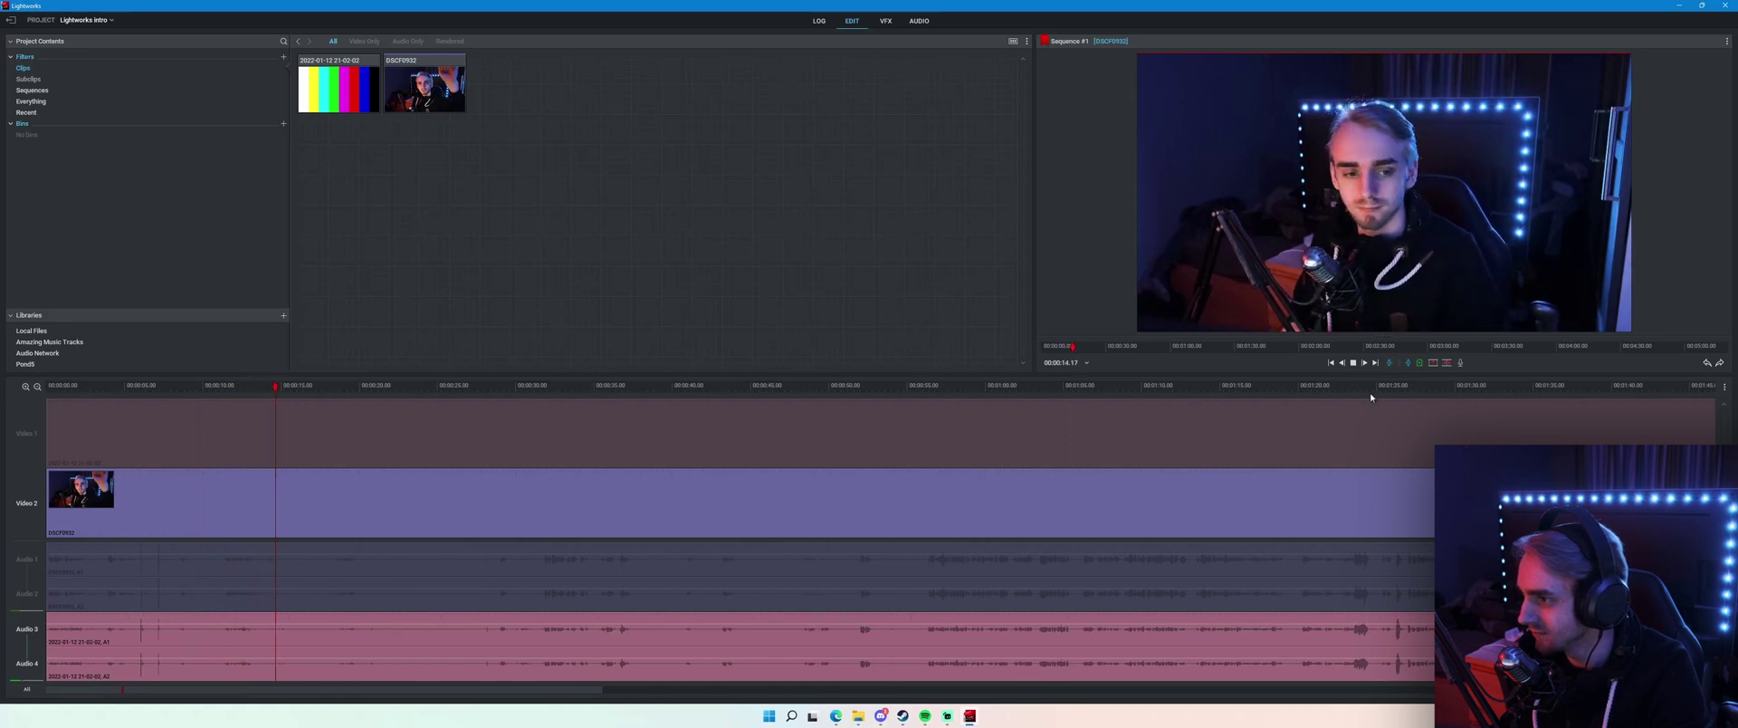
key(space)
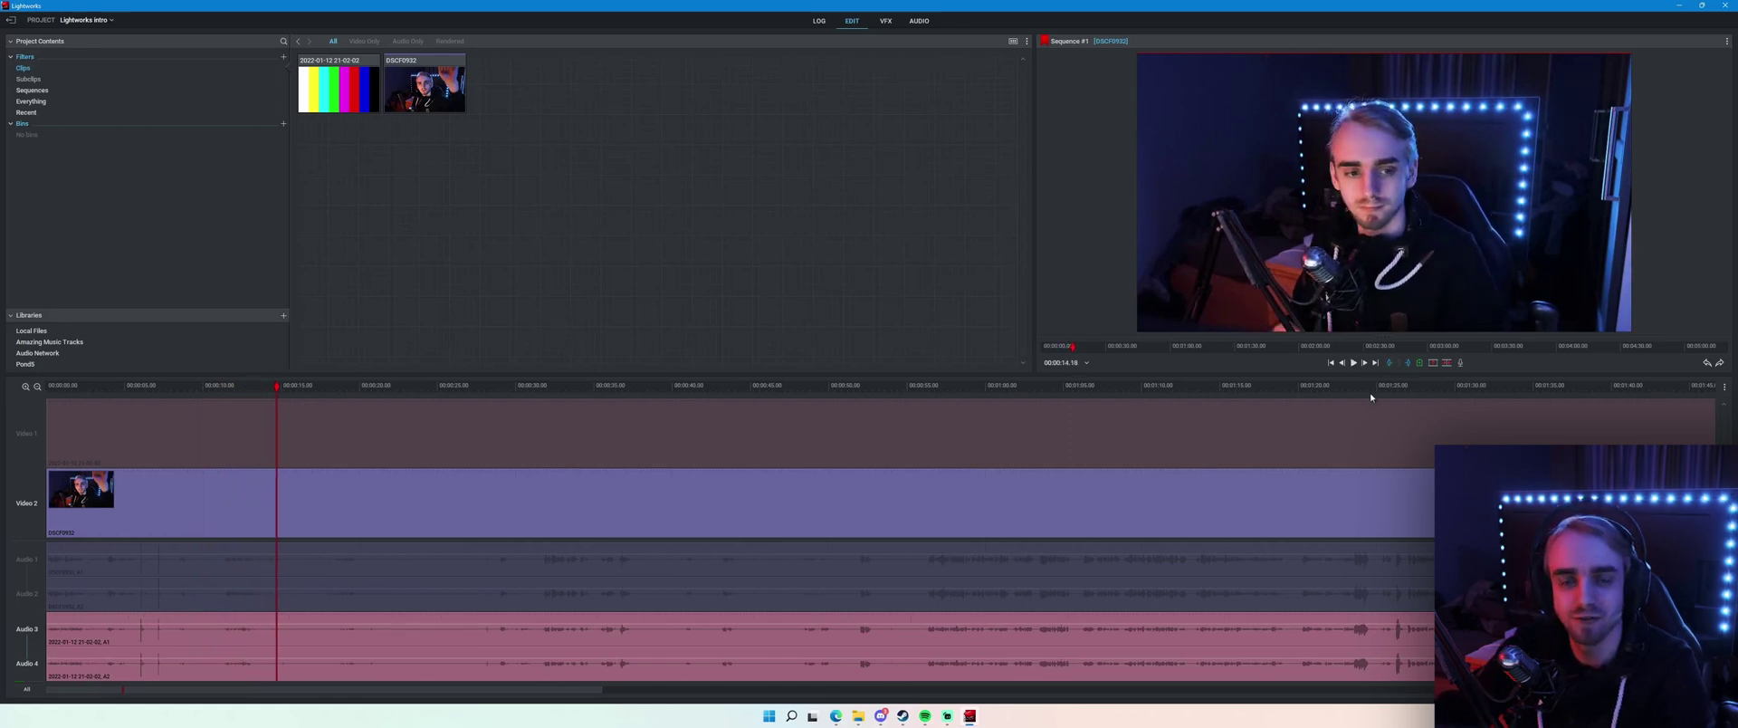
Continue playback to about 36 seconds and move the playhead back to about 31 seconds.
key(space)
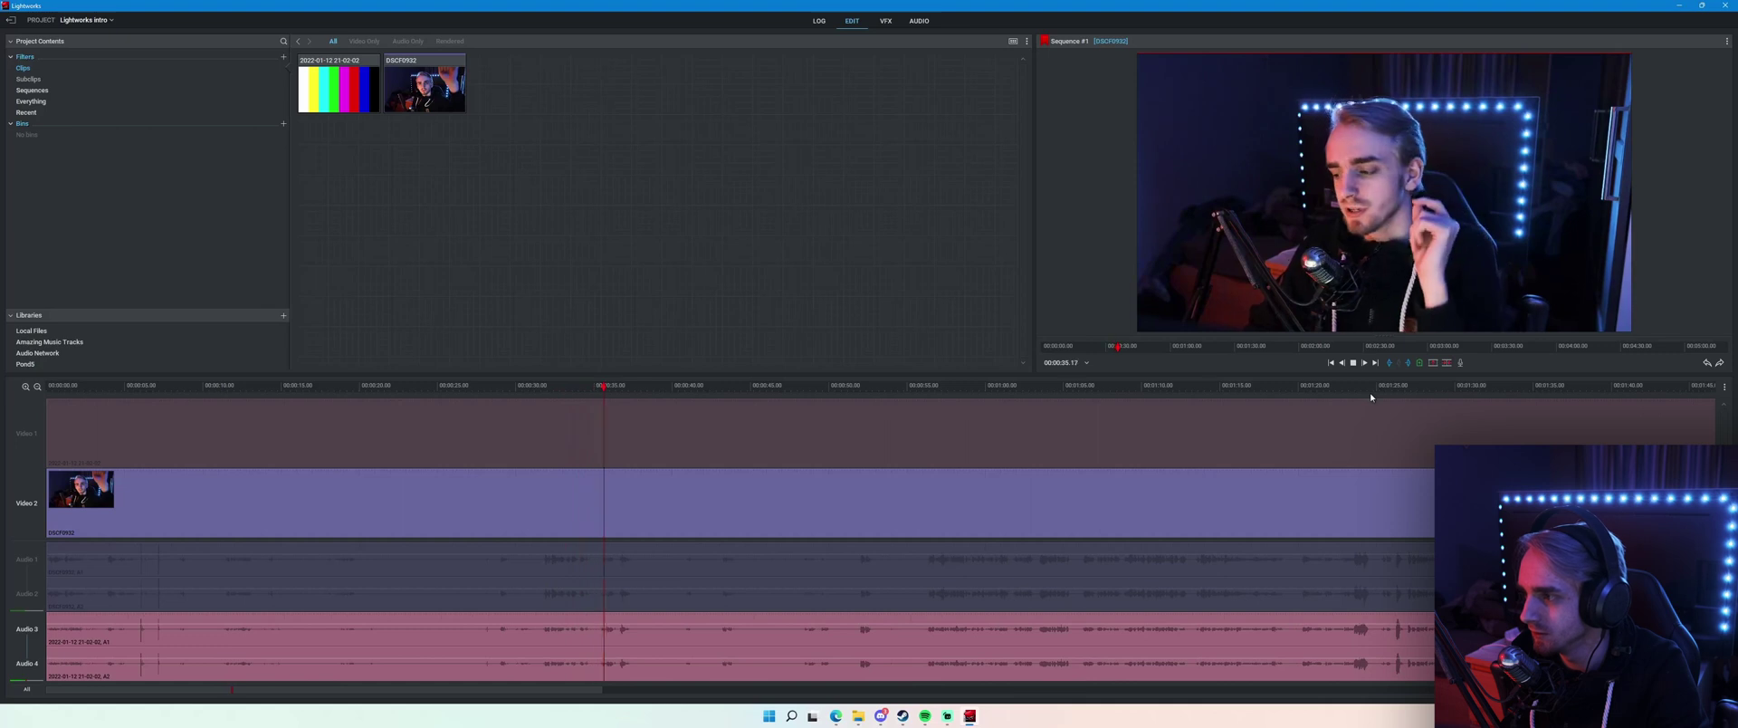
key(space)
drag(621, 389, 540, 401)
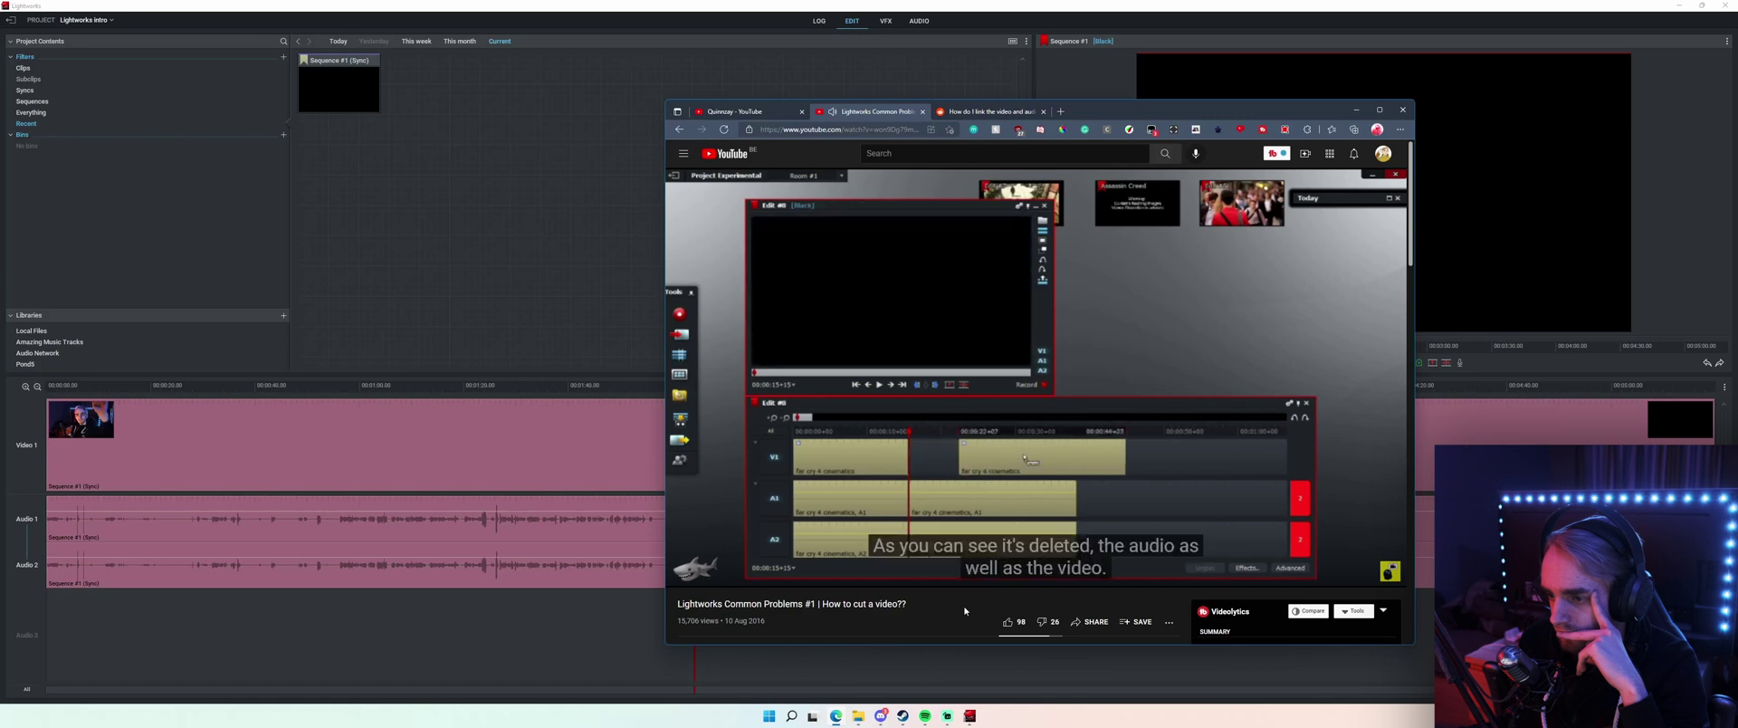
Switch back to Lightworks, split the synced clip at 00:02:04.06, and delete the empty part after the cut.
click(502, 631)
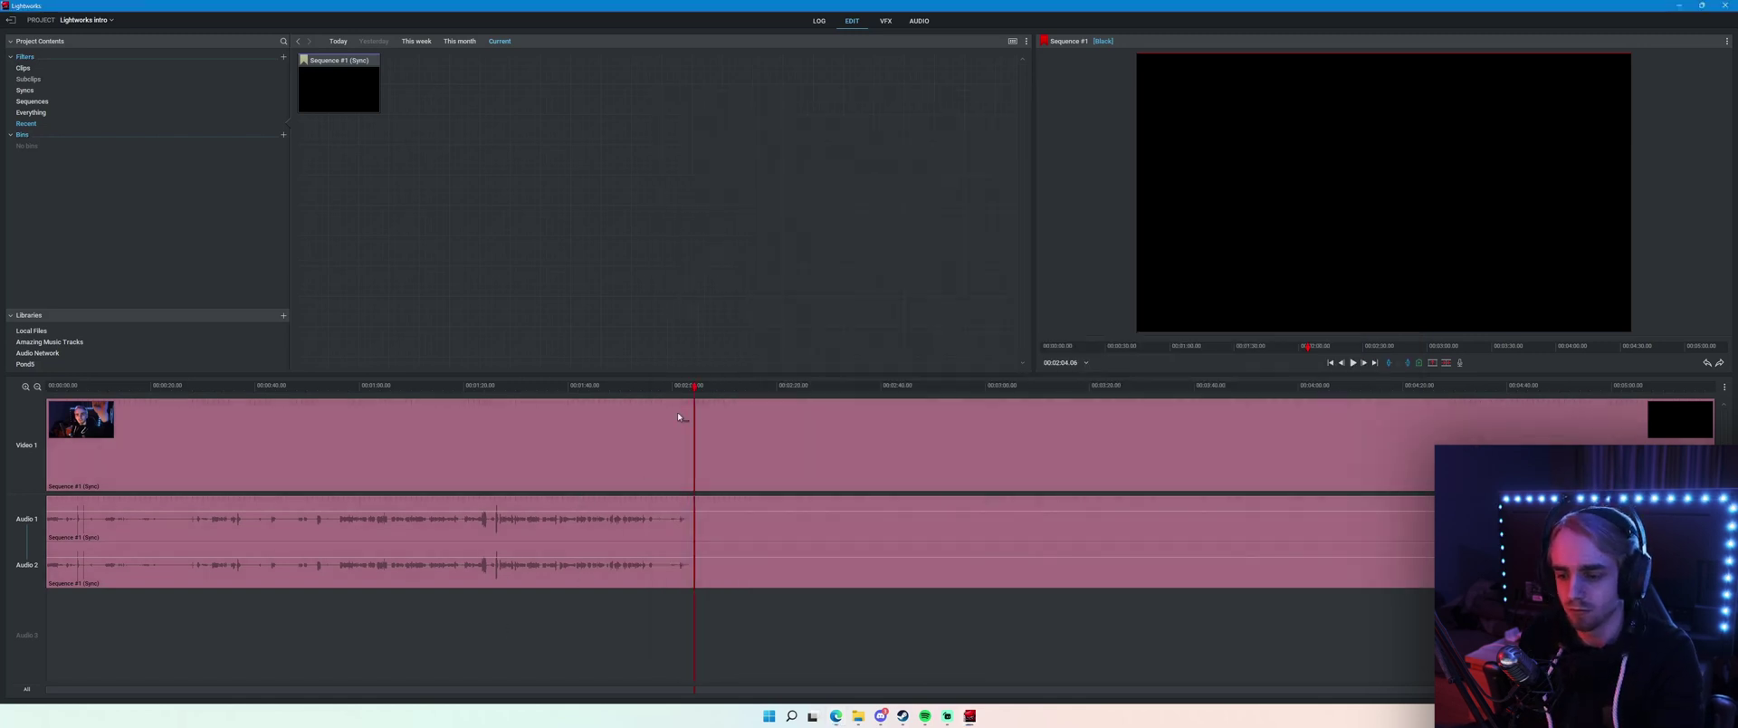
key(c)
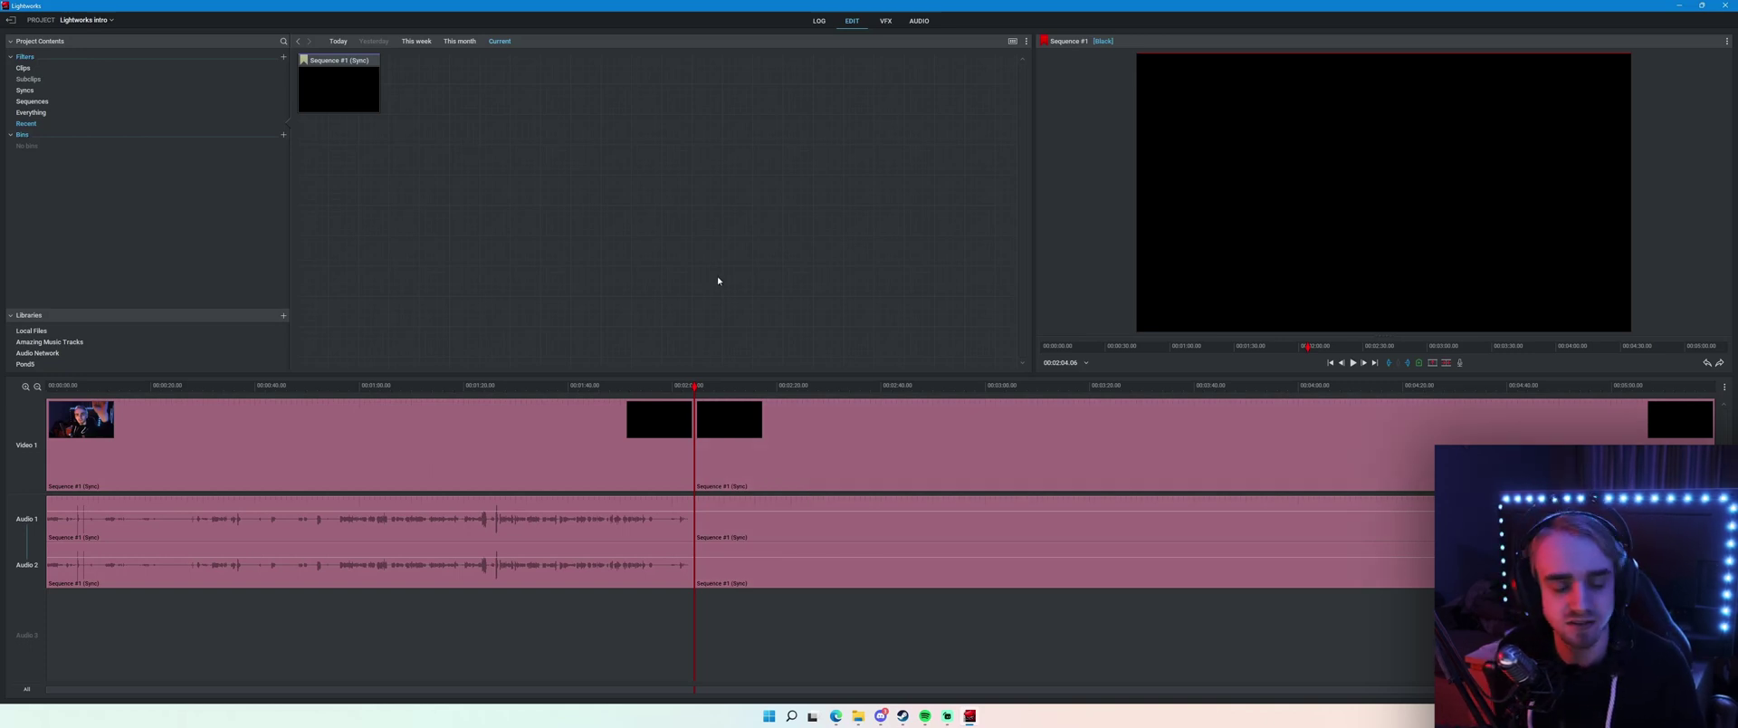
click(890, 469)
key(Delete)
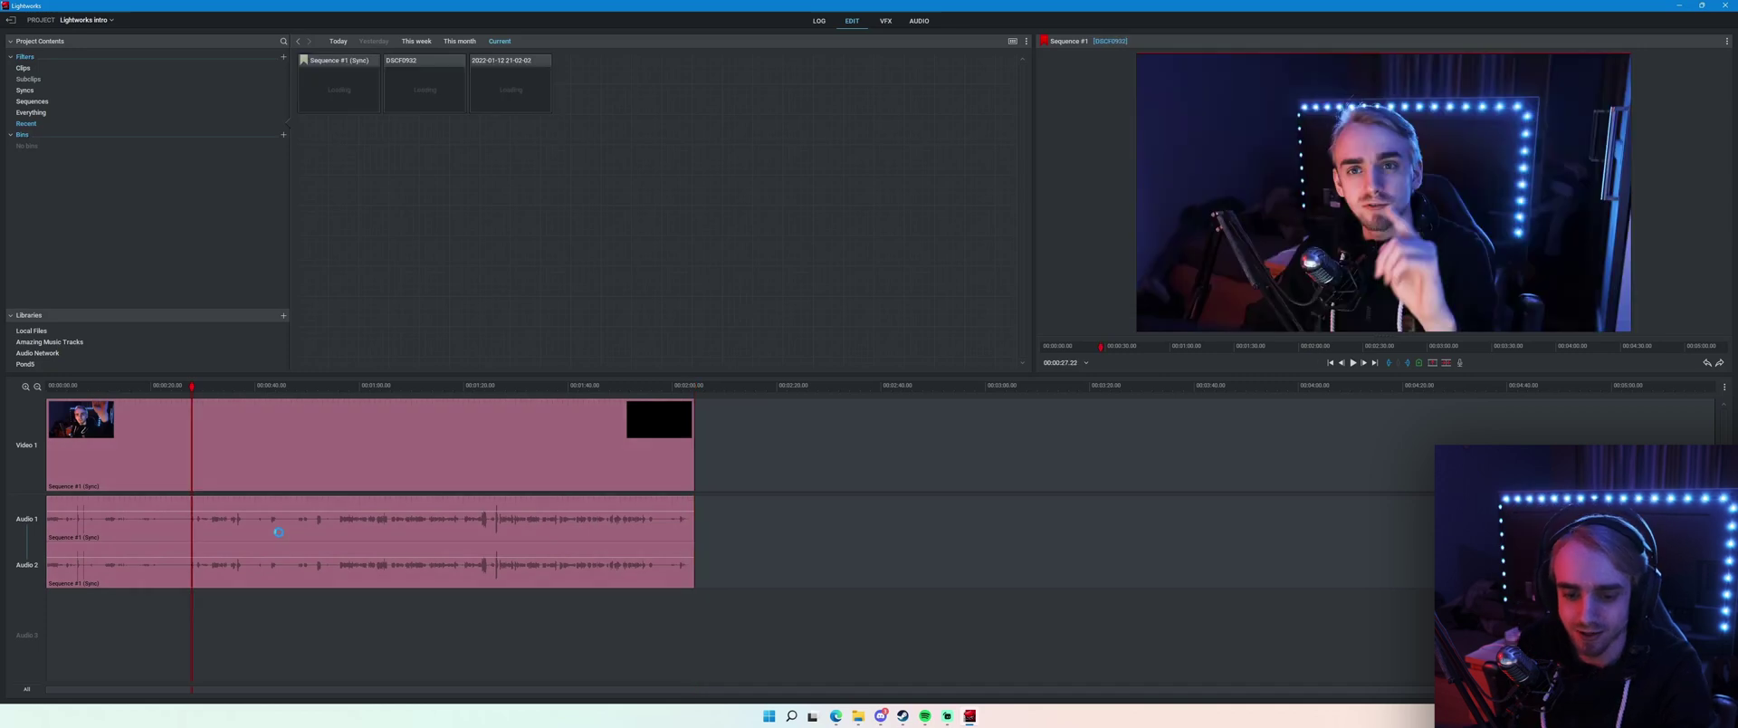
Split the synced clip at 00:00:31.16 and delete the part before the cut.
scroll(278, 532, up, 3)
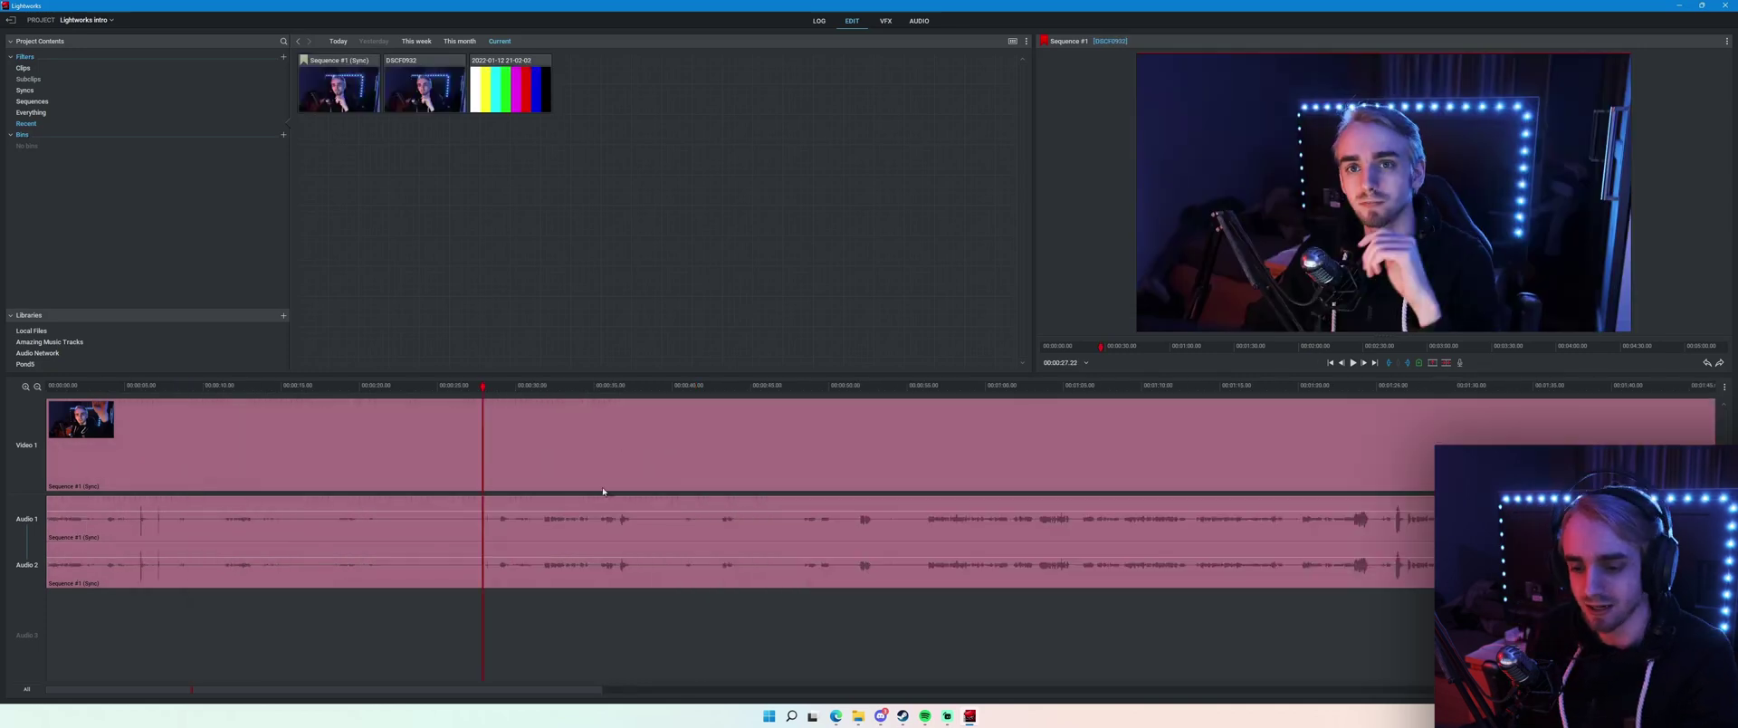
click(542, 387)
key(c)
click(411, 448)
key(Delete)
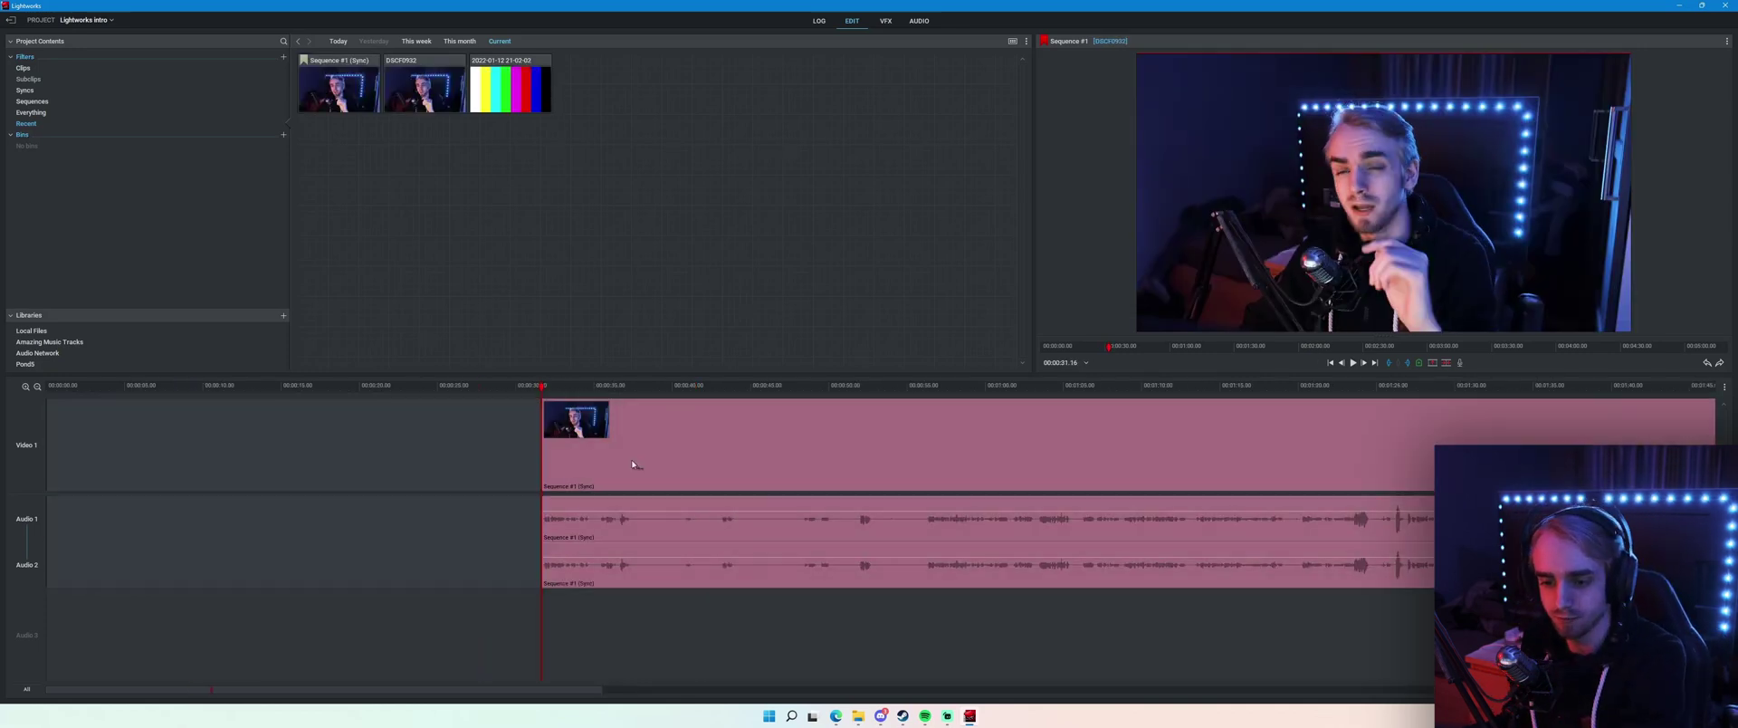
key(ctrl+z)
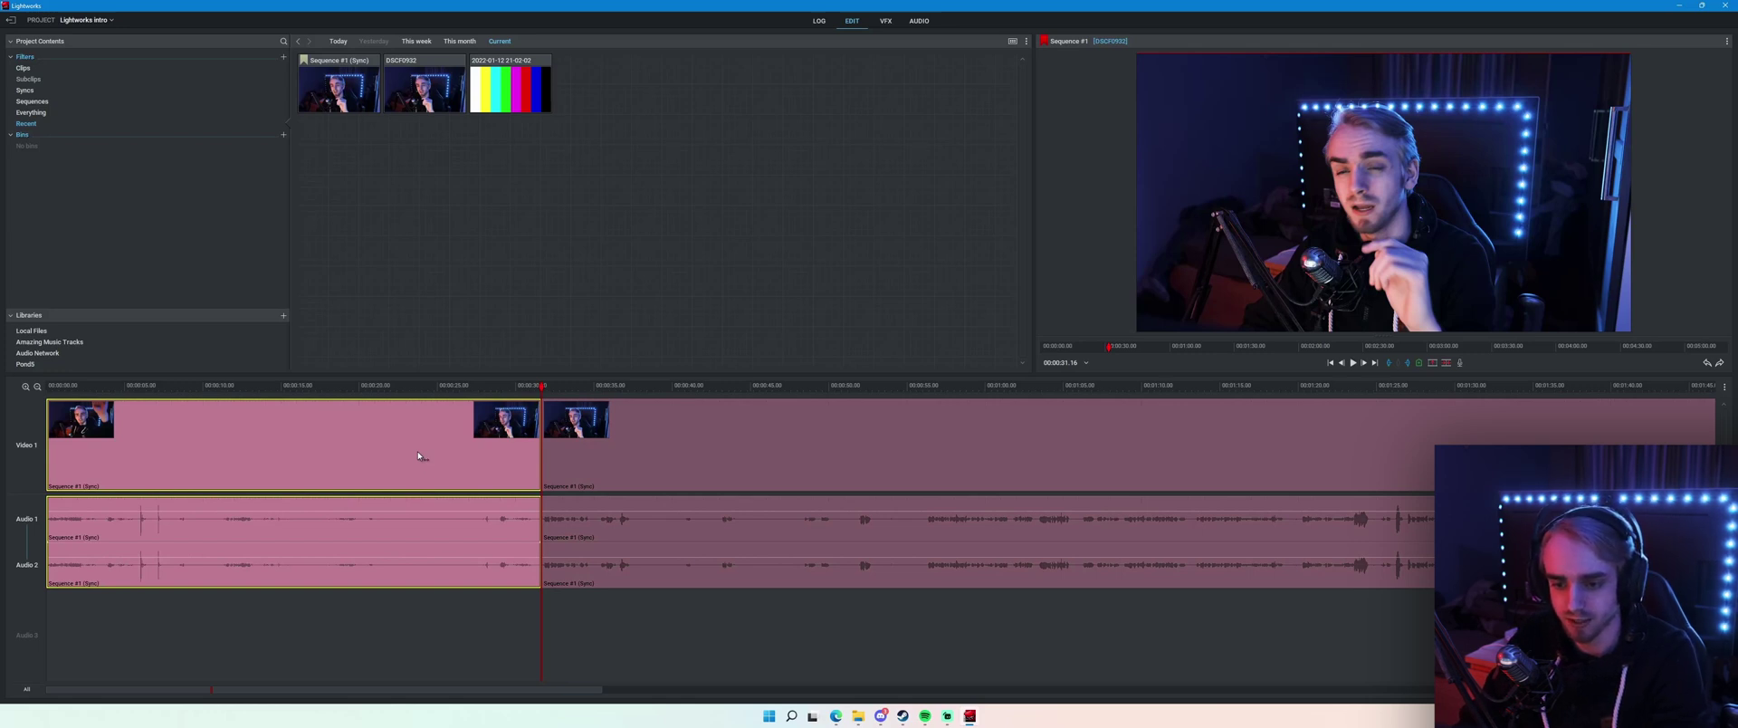
key(Delete)
Move the remaining synced clip to the start of the sequence and play its first five seconds.
drag(648, 484, 96, 485)
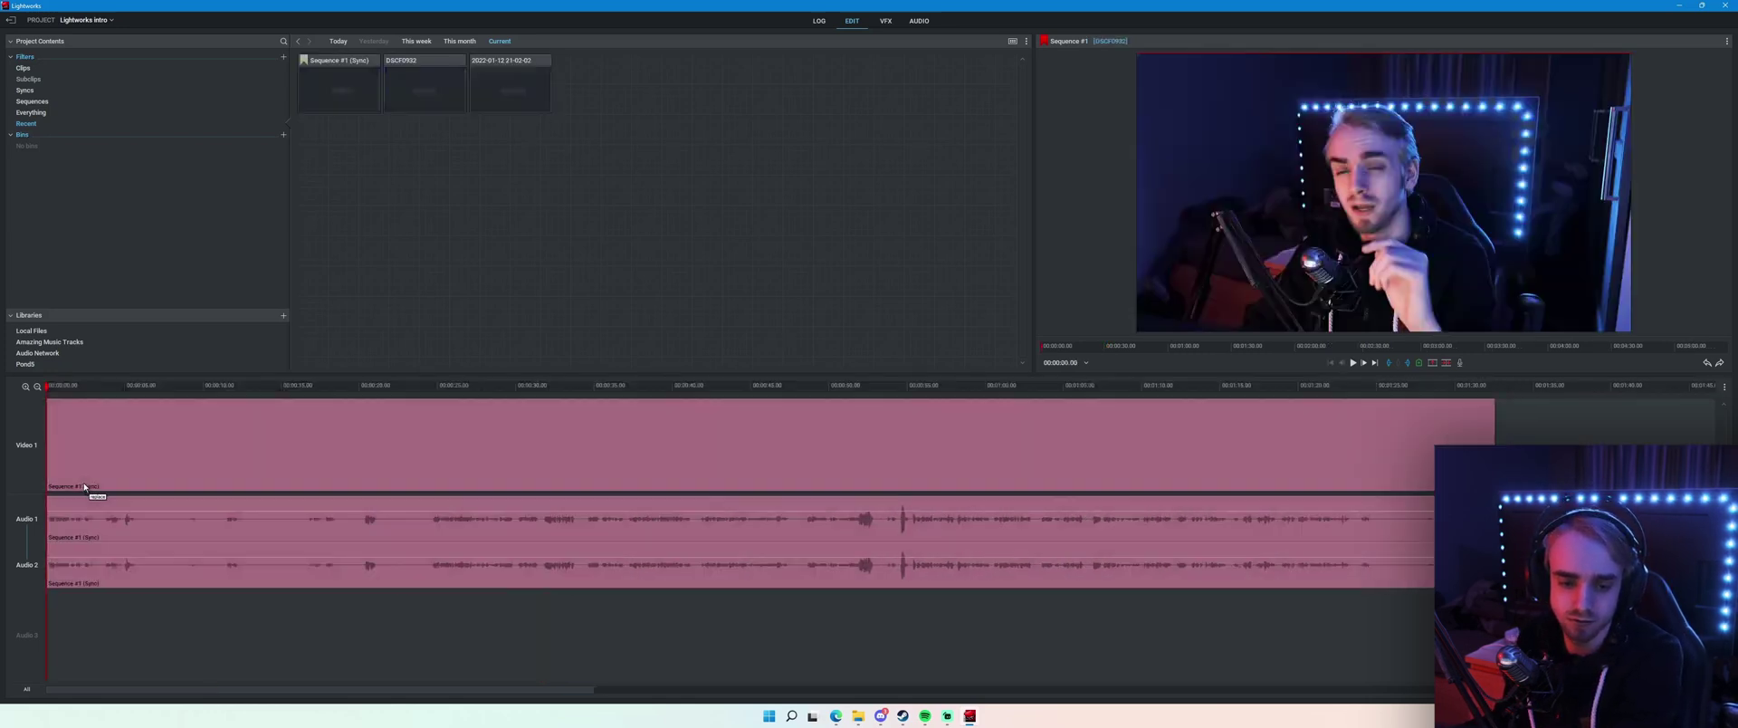
key(space)
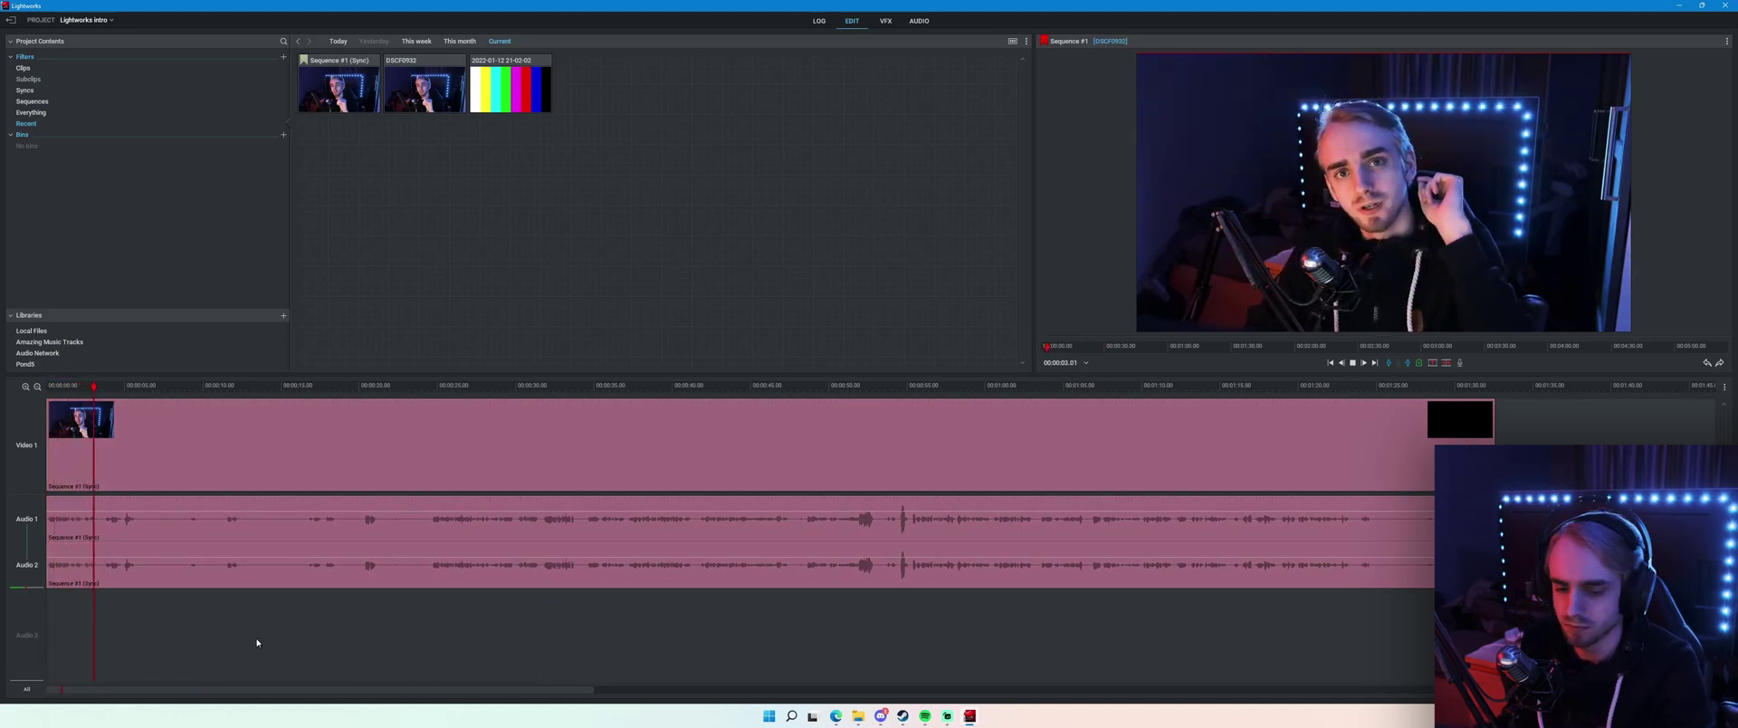
key(space)
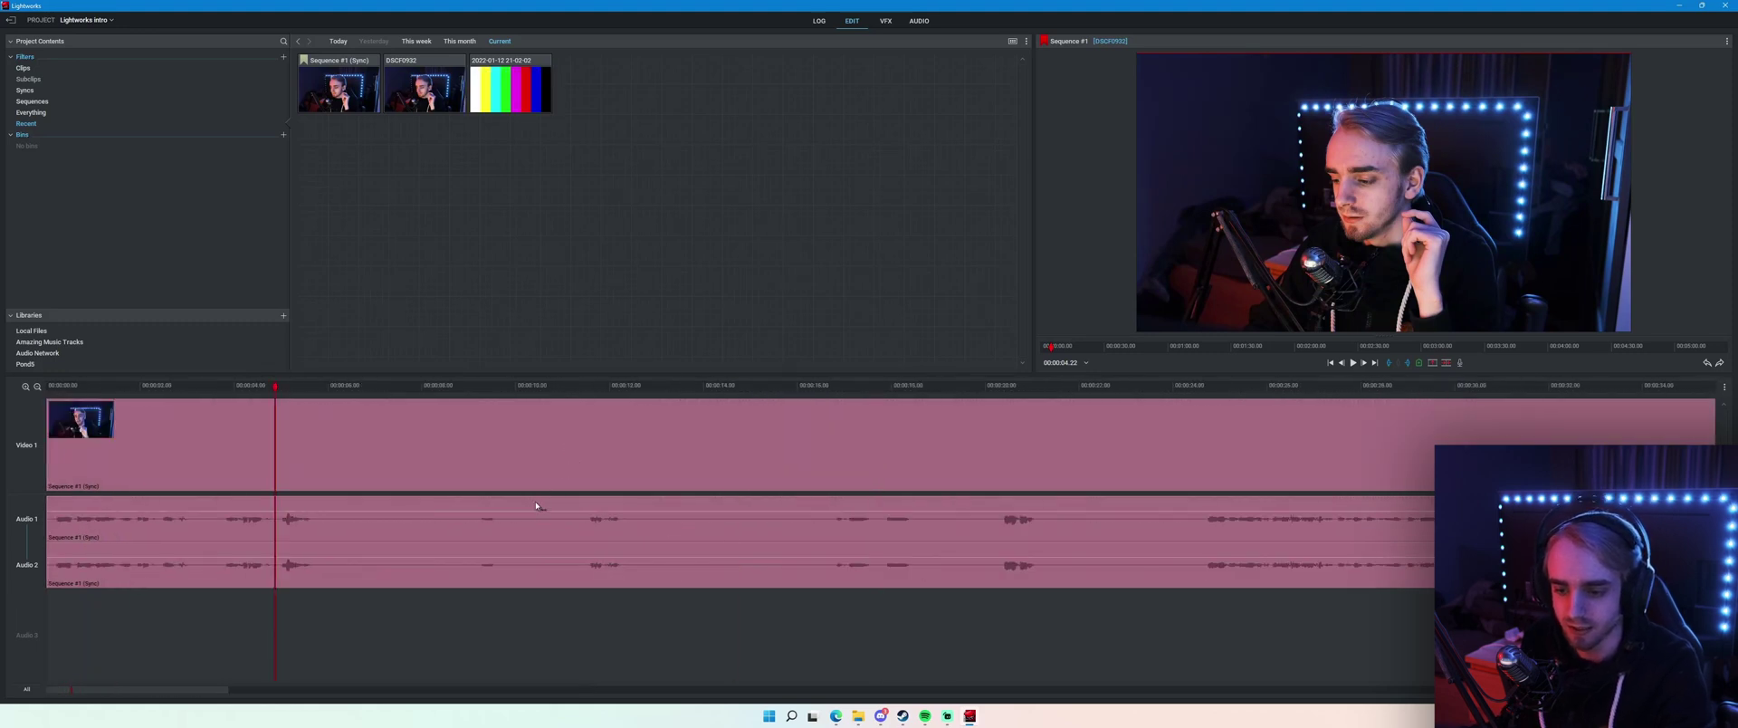
Split the synced clip at about 3.8 and 4.8 seconds and select the short segment between the cuts.
scroll(190, 533, up, 3)
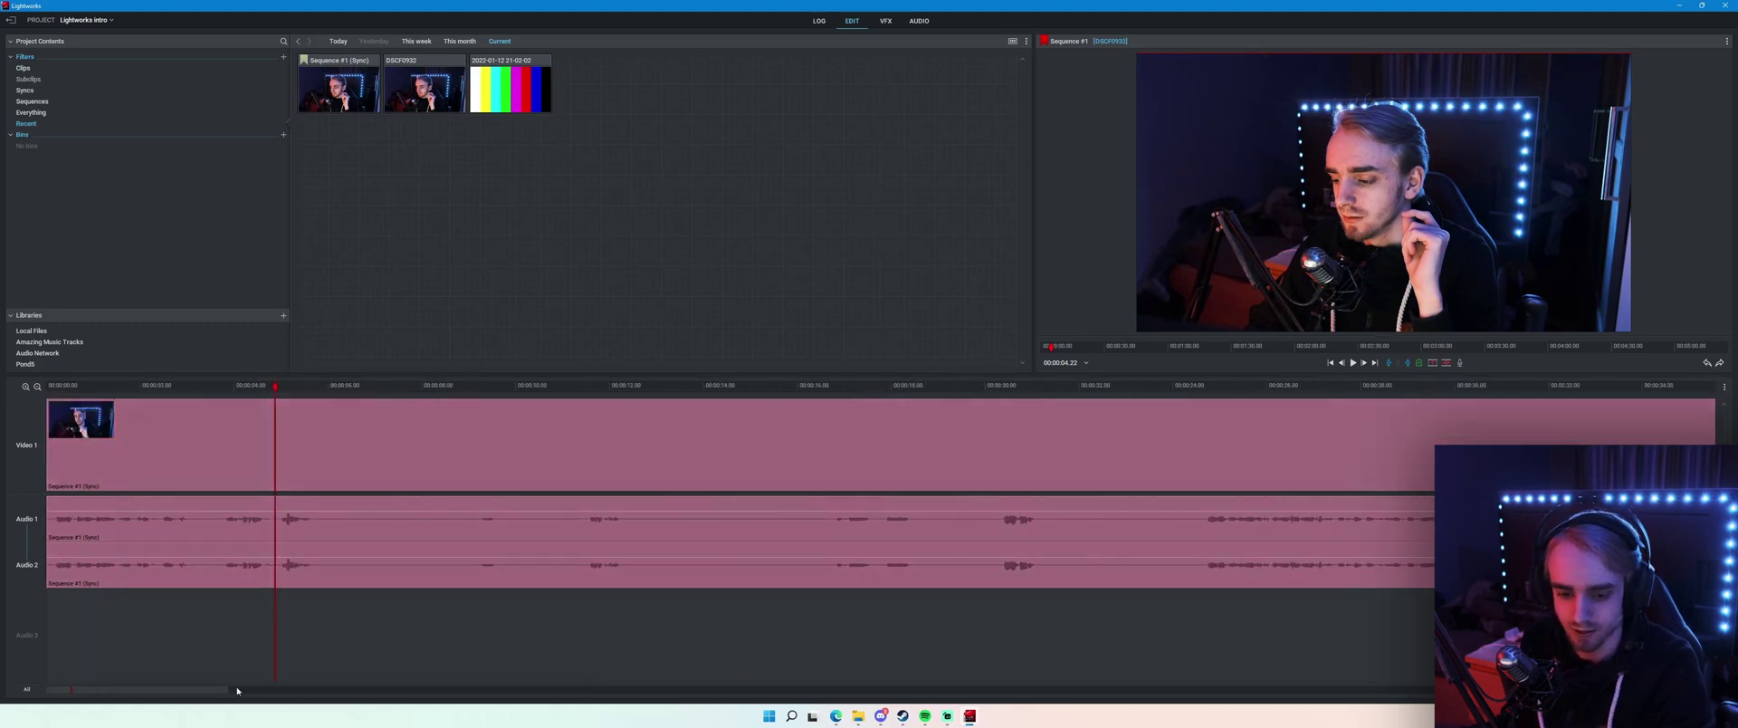
drag(274, 390, 270, 392)
key(c)
key(shift+Left)
key(c)
click(245, 435)
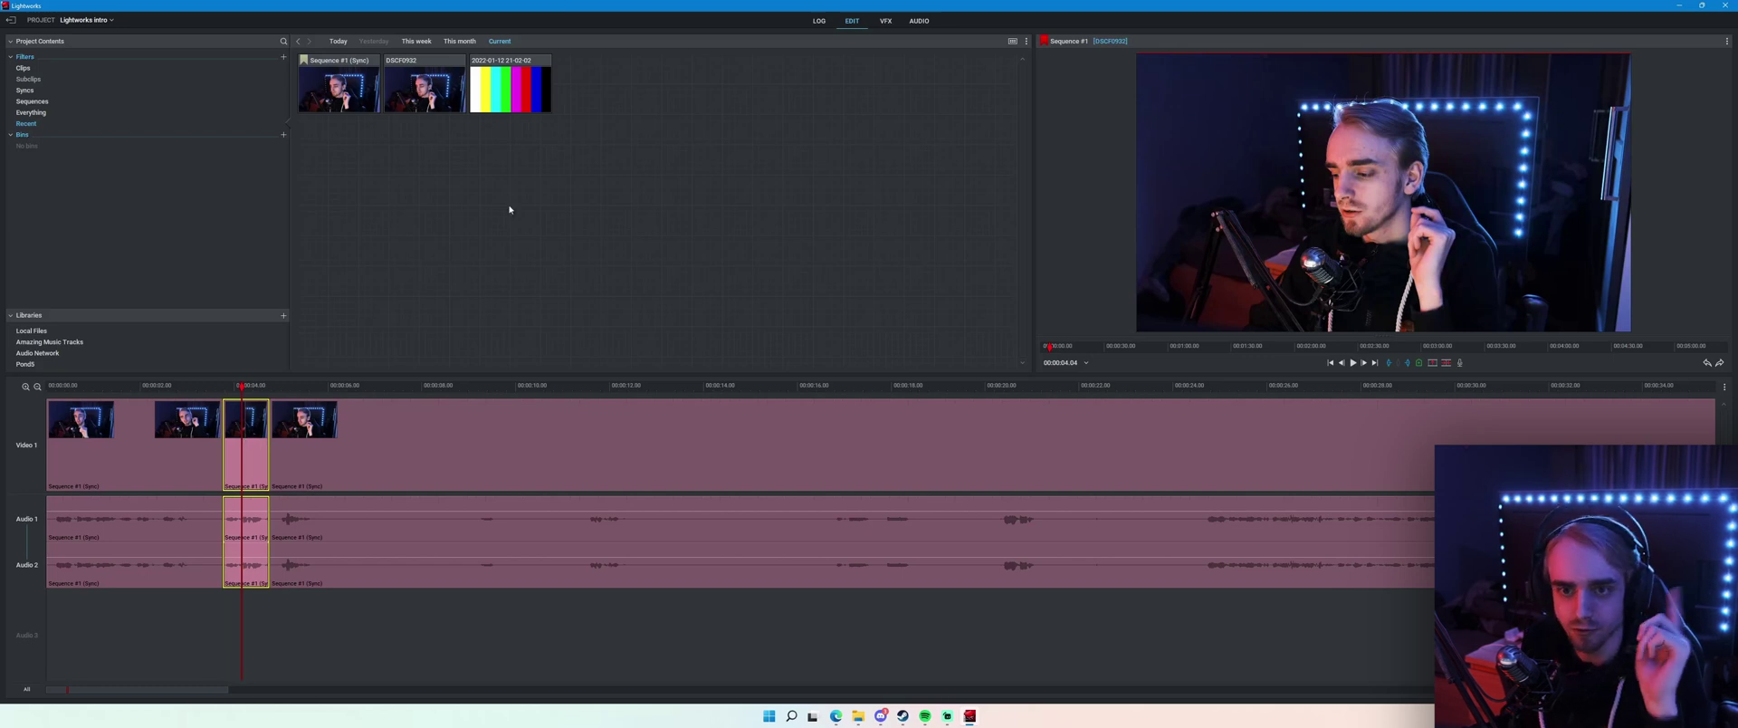
Apply the 2D DVE effect to the selected segment and raise its master scale to about 1.2.
click(885, 20)
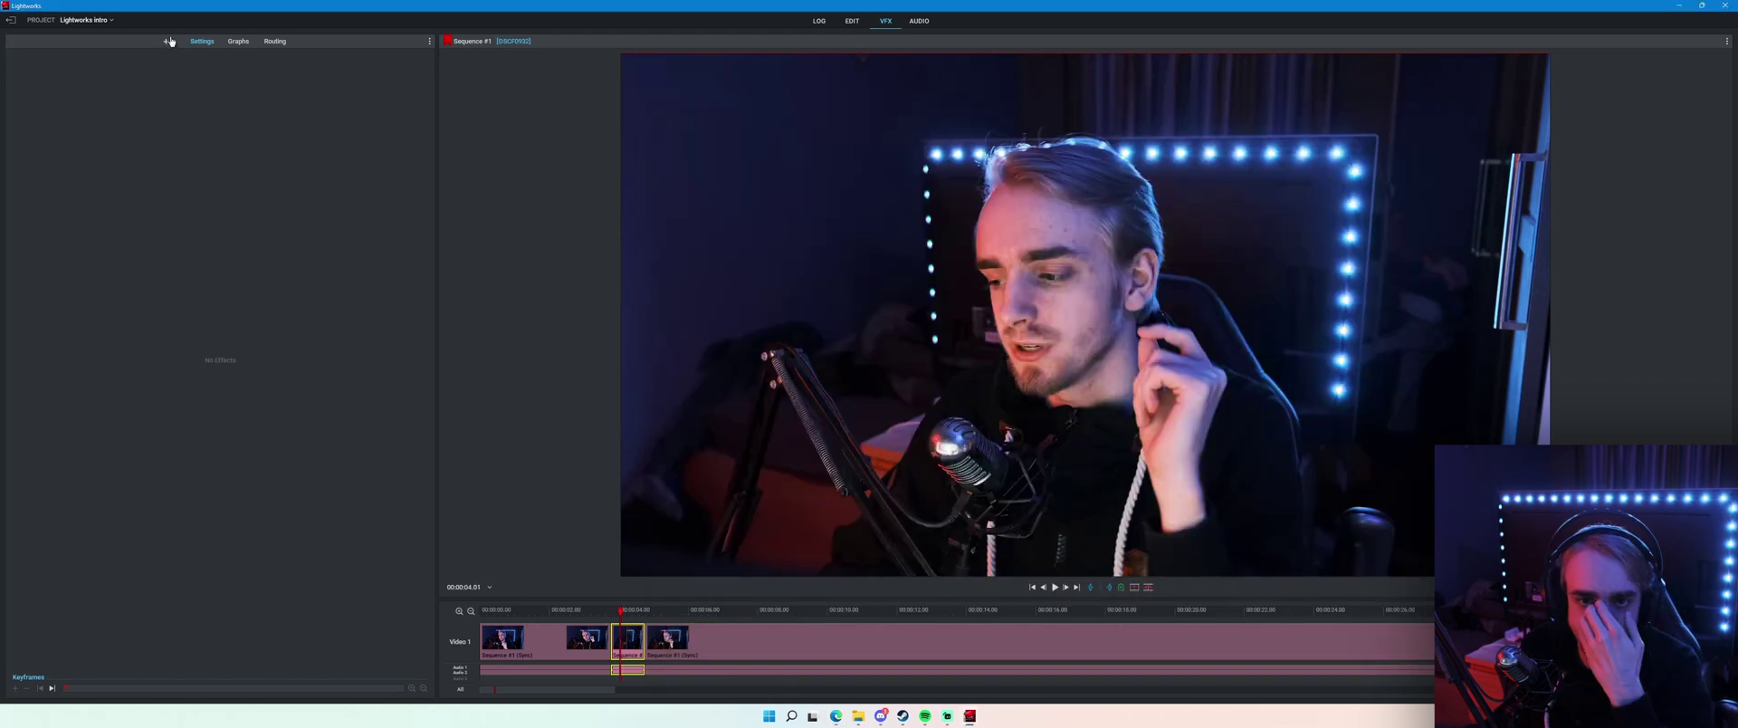
click(167, 42)
click(172, 59)
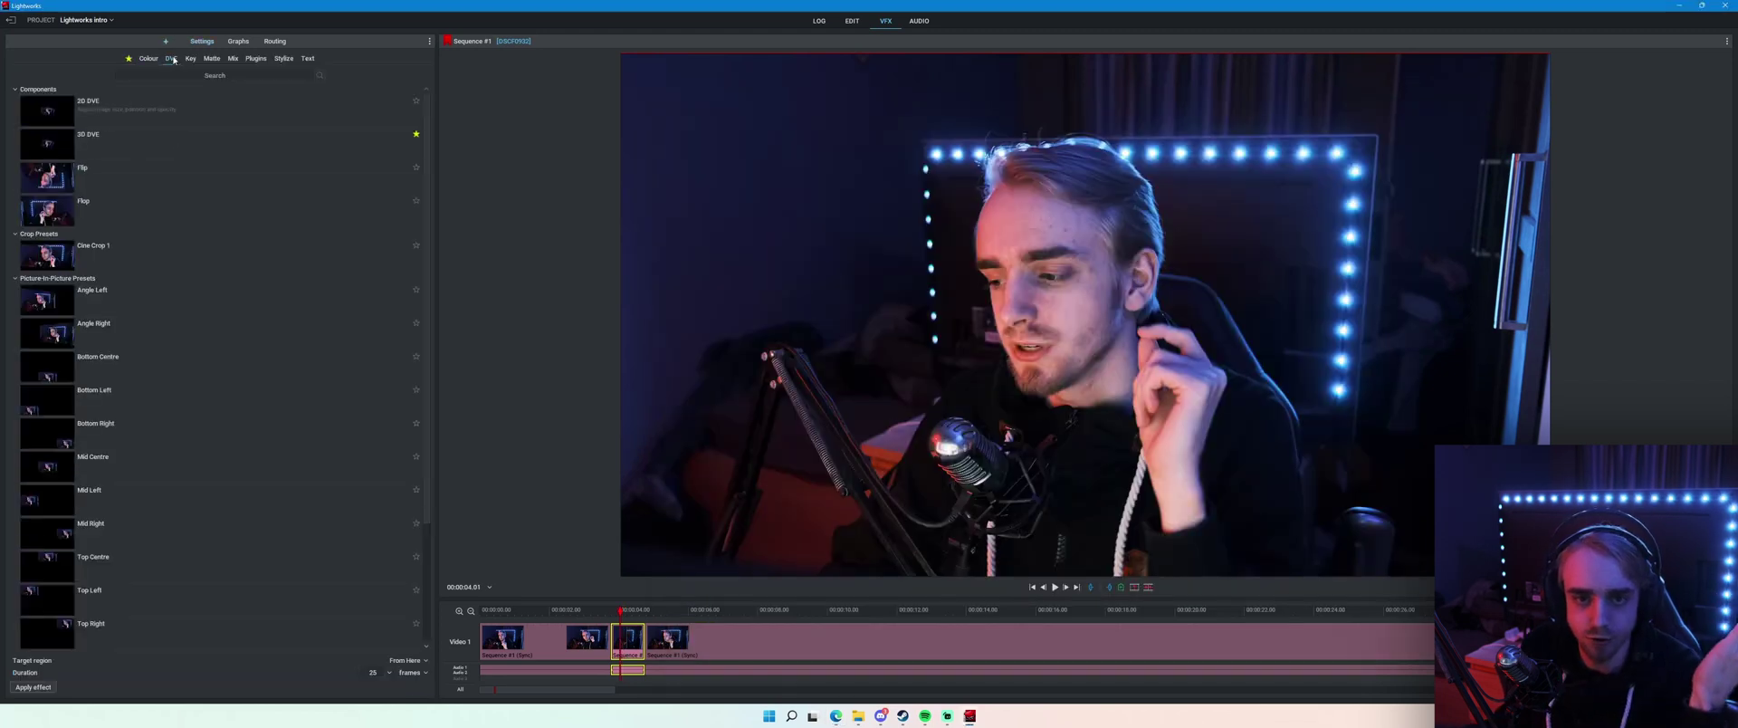
click(105, 112)
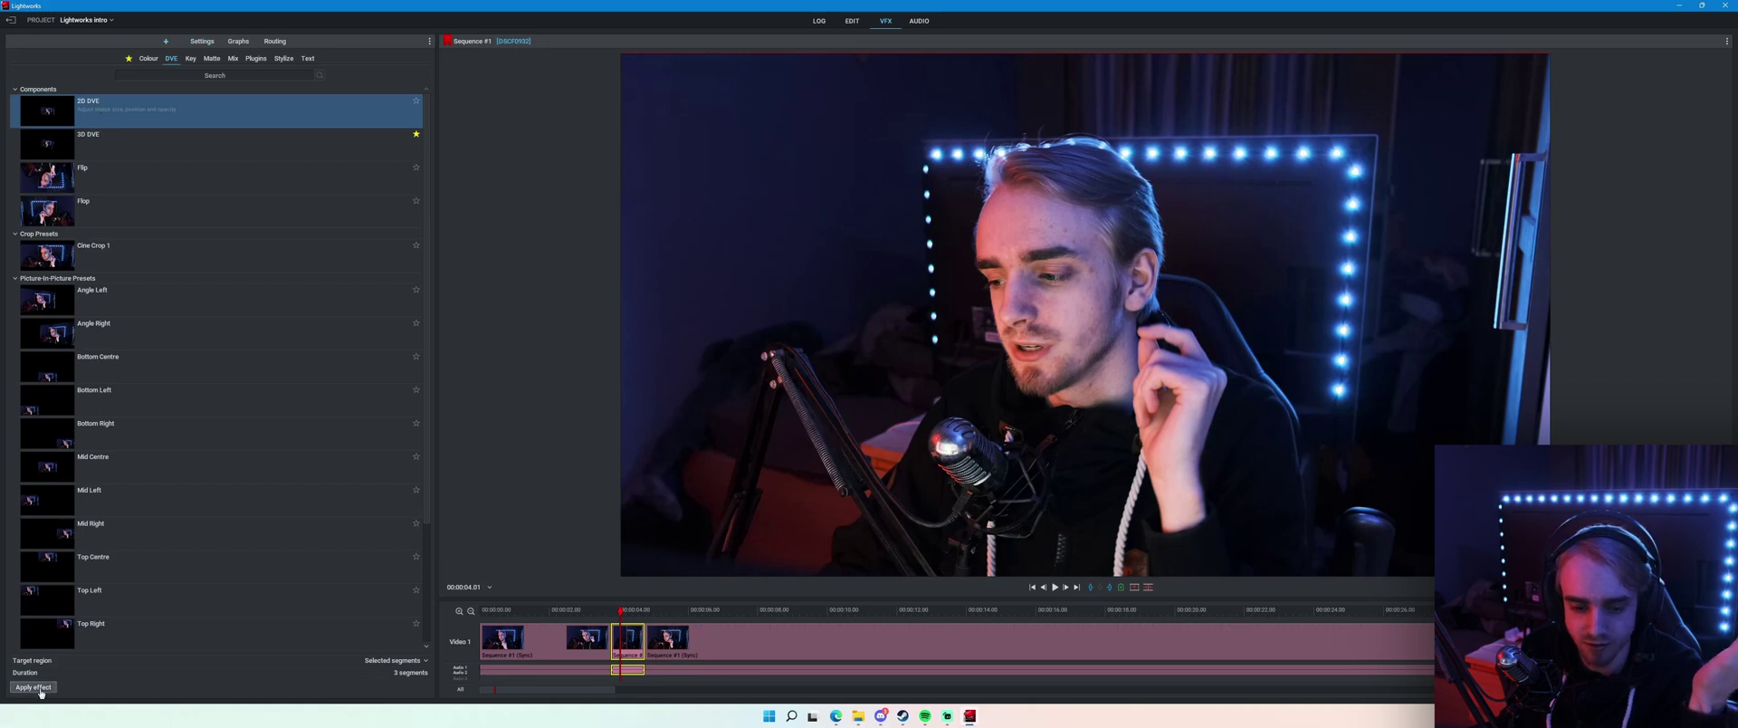
click(202, 41)
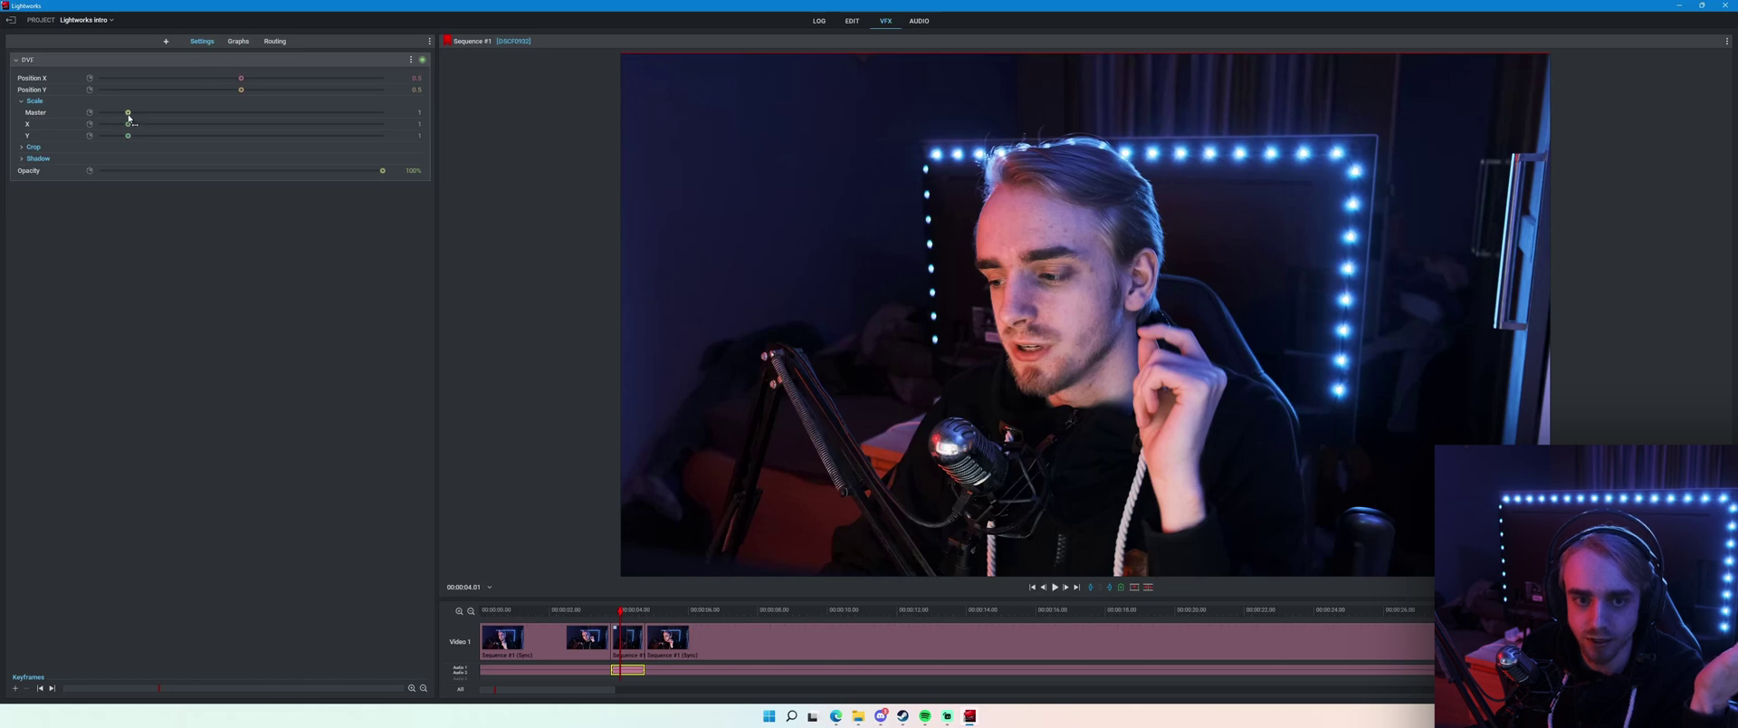
drag(134, 118, 136, 121)
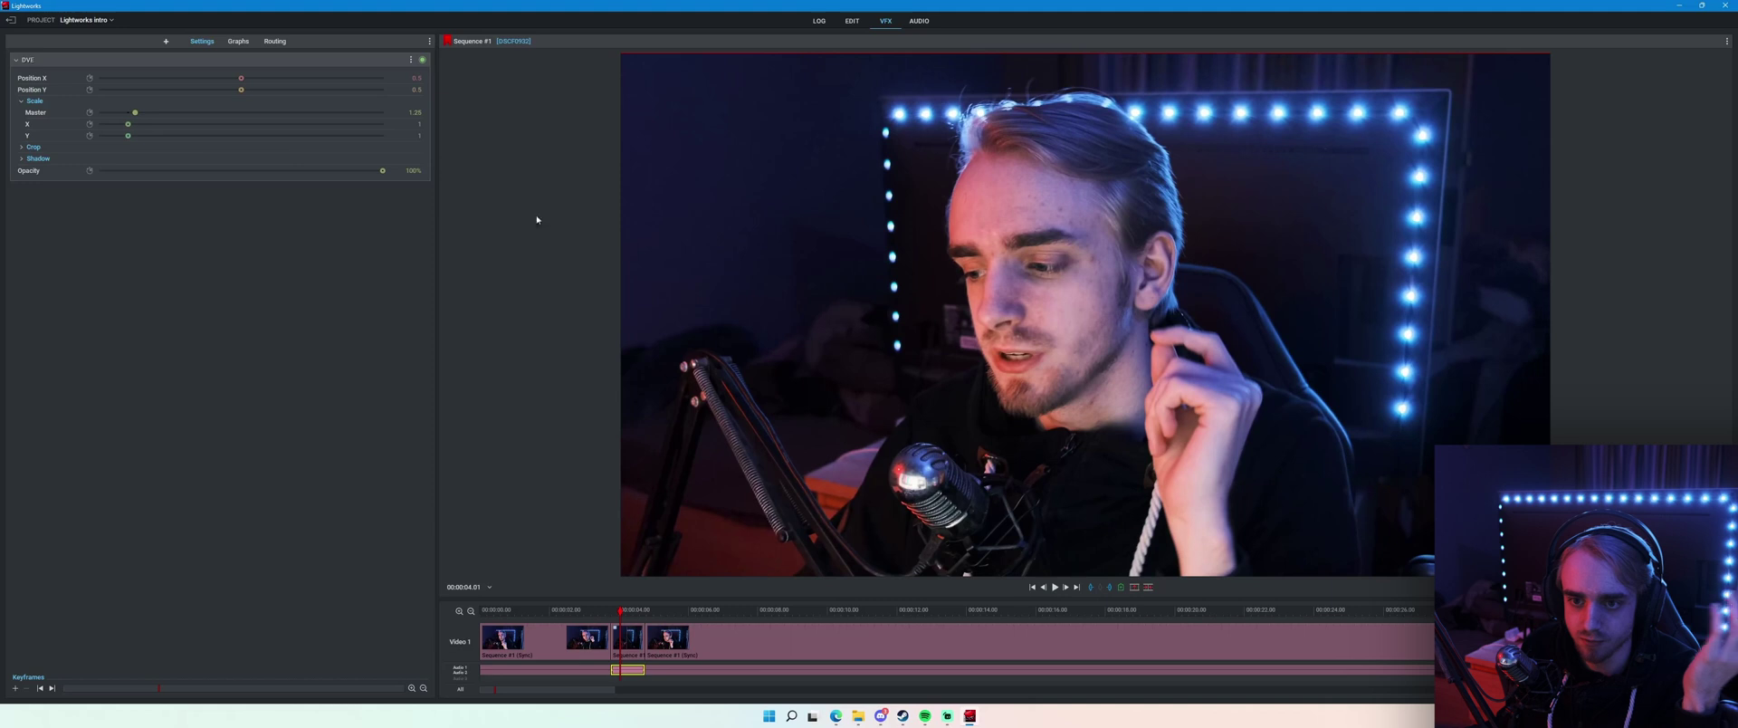
Return to the editing workspace and play from the sequence's opening through the scaled segment.
click(853, 20)
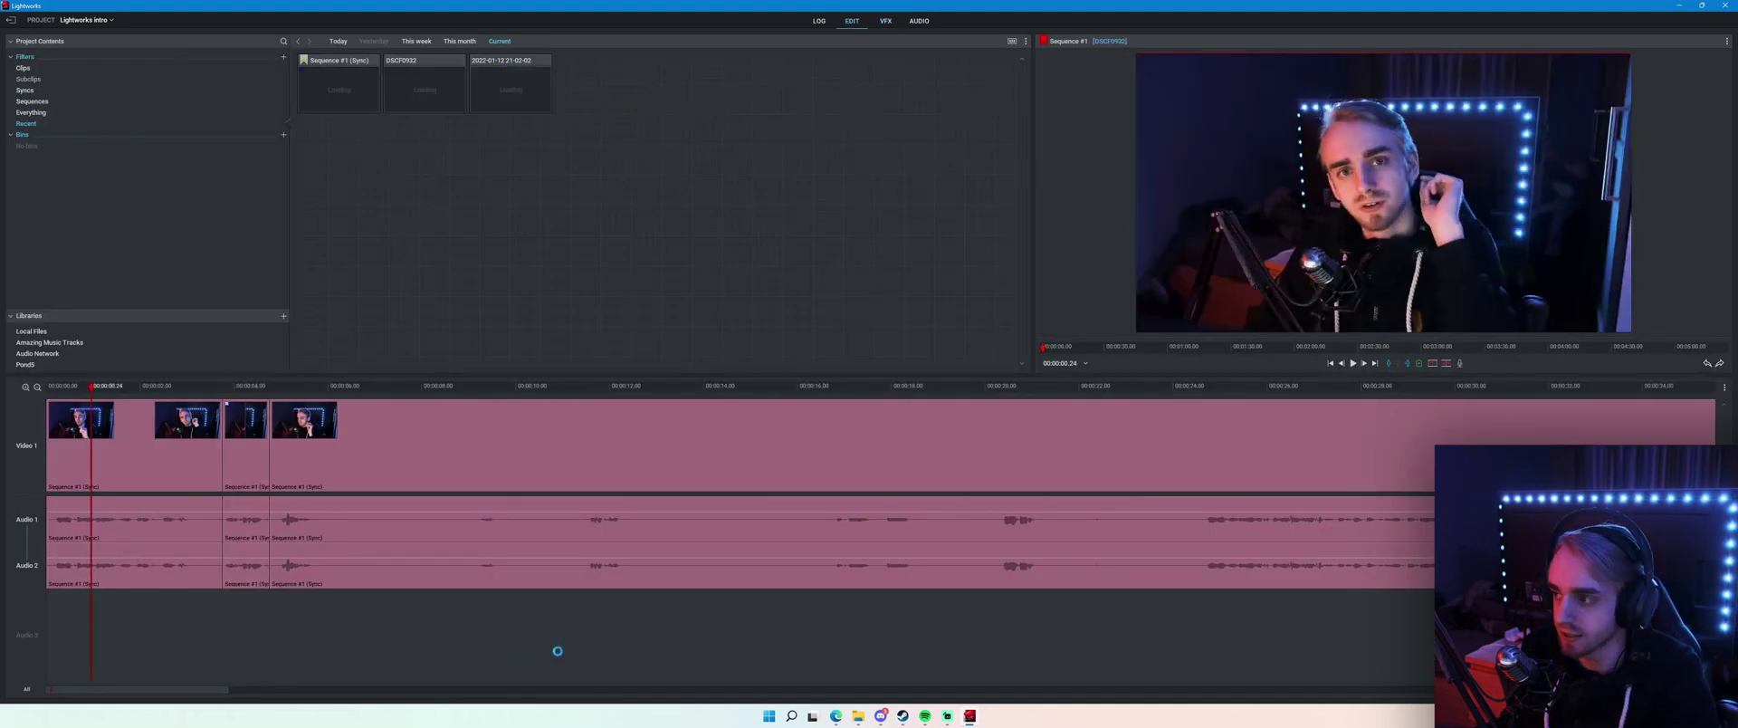
key(space)
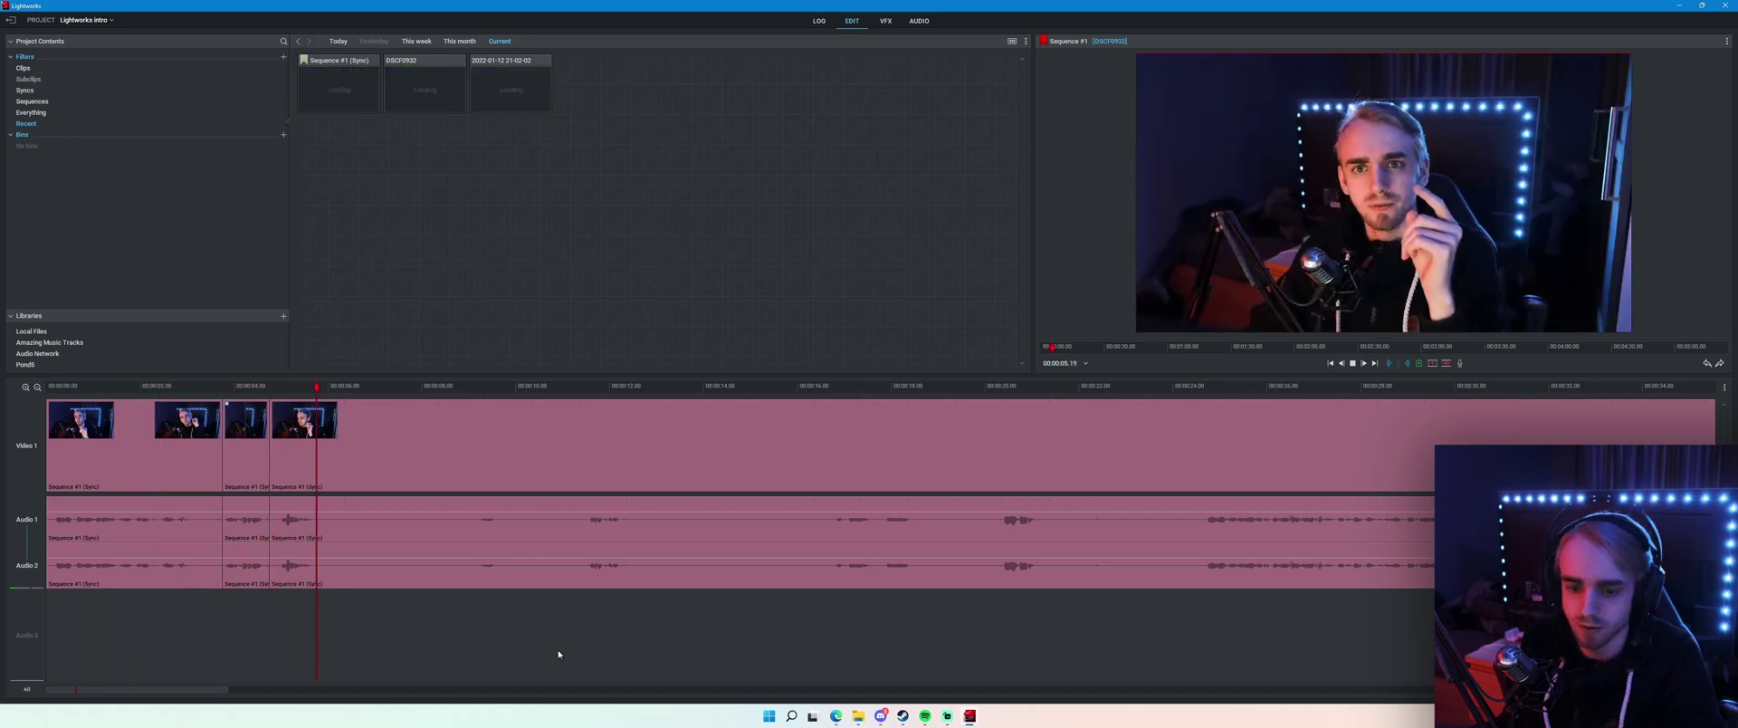
key(space)
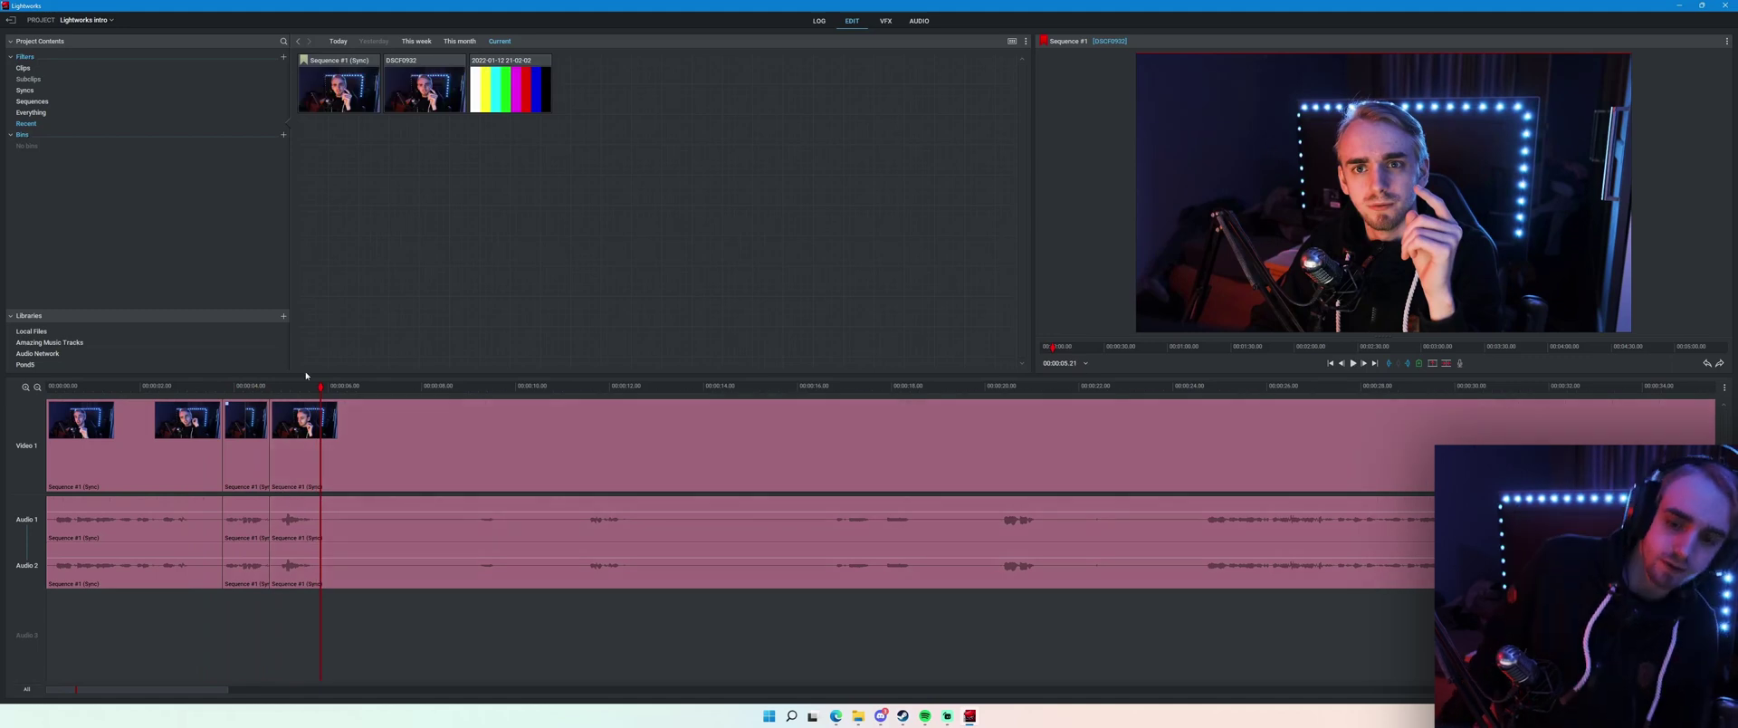
Trim a fraction of a second off the start of the clip following the scaled segment, leaving no gap.
drag(315, 395, 291, 395)
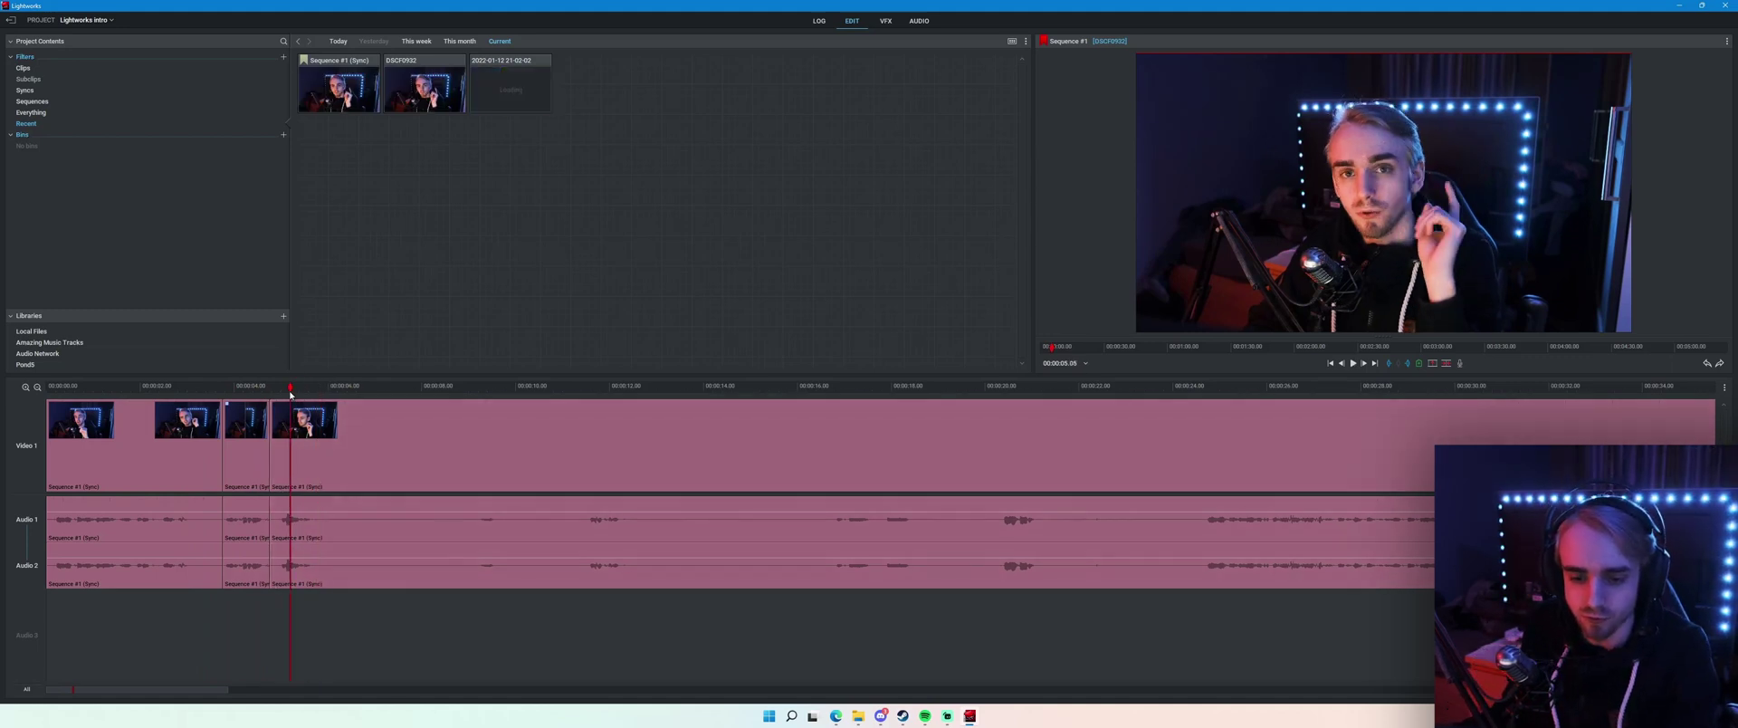
scroll(299, 424, up, 4)
drag(713, 432, 835, 460)
click(823, 459)
Replay the join from about 4 seconds and split the last clip at 00:00:05.10.
drag(713, 389, 367, 391)
key(space)
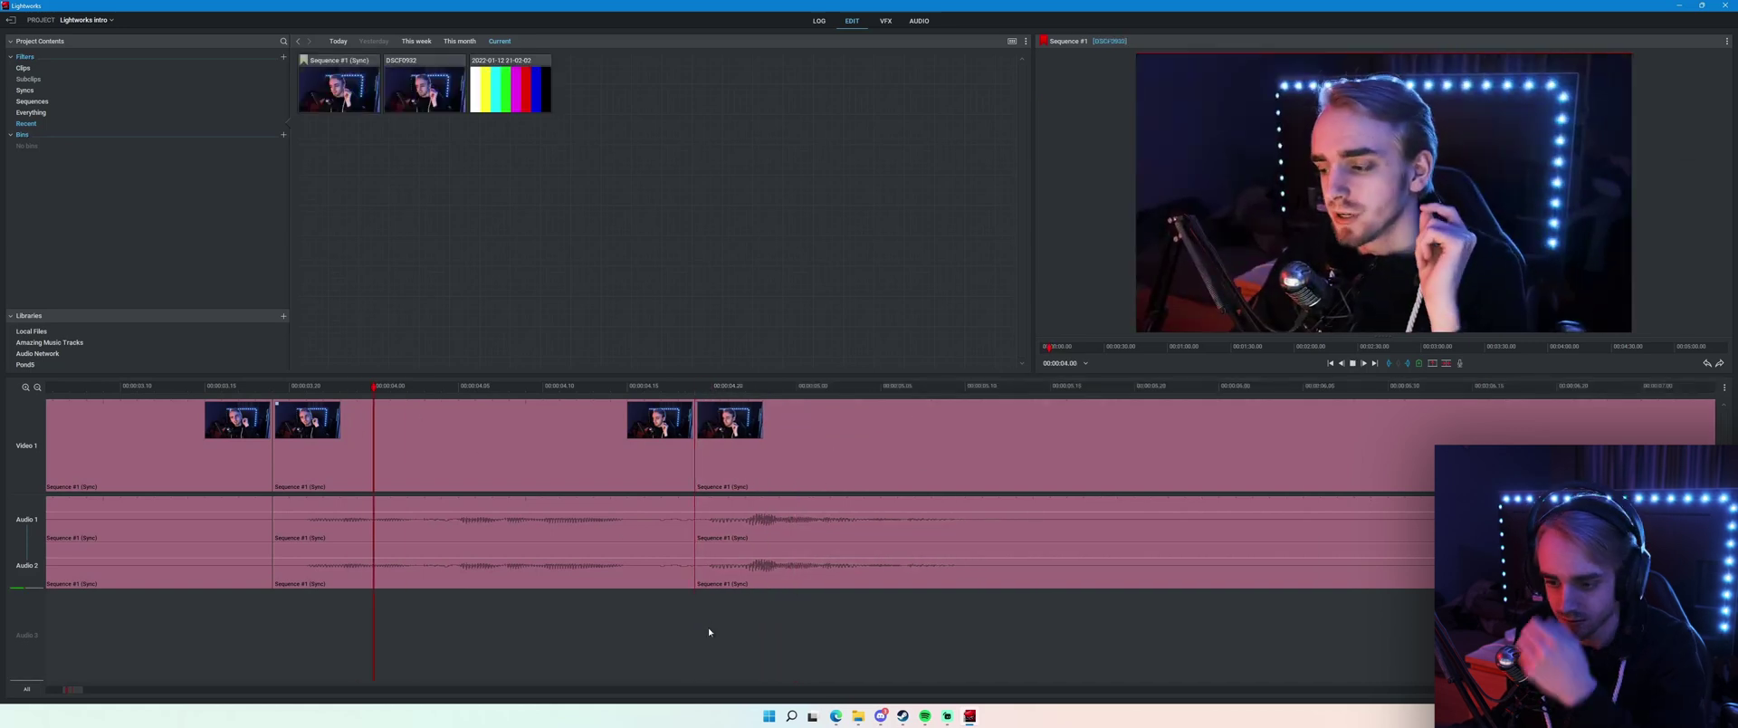
key(space)
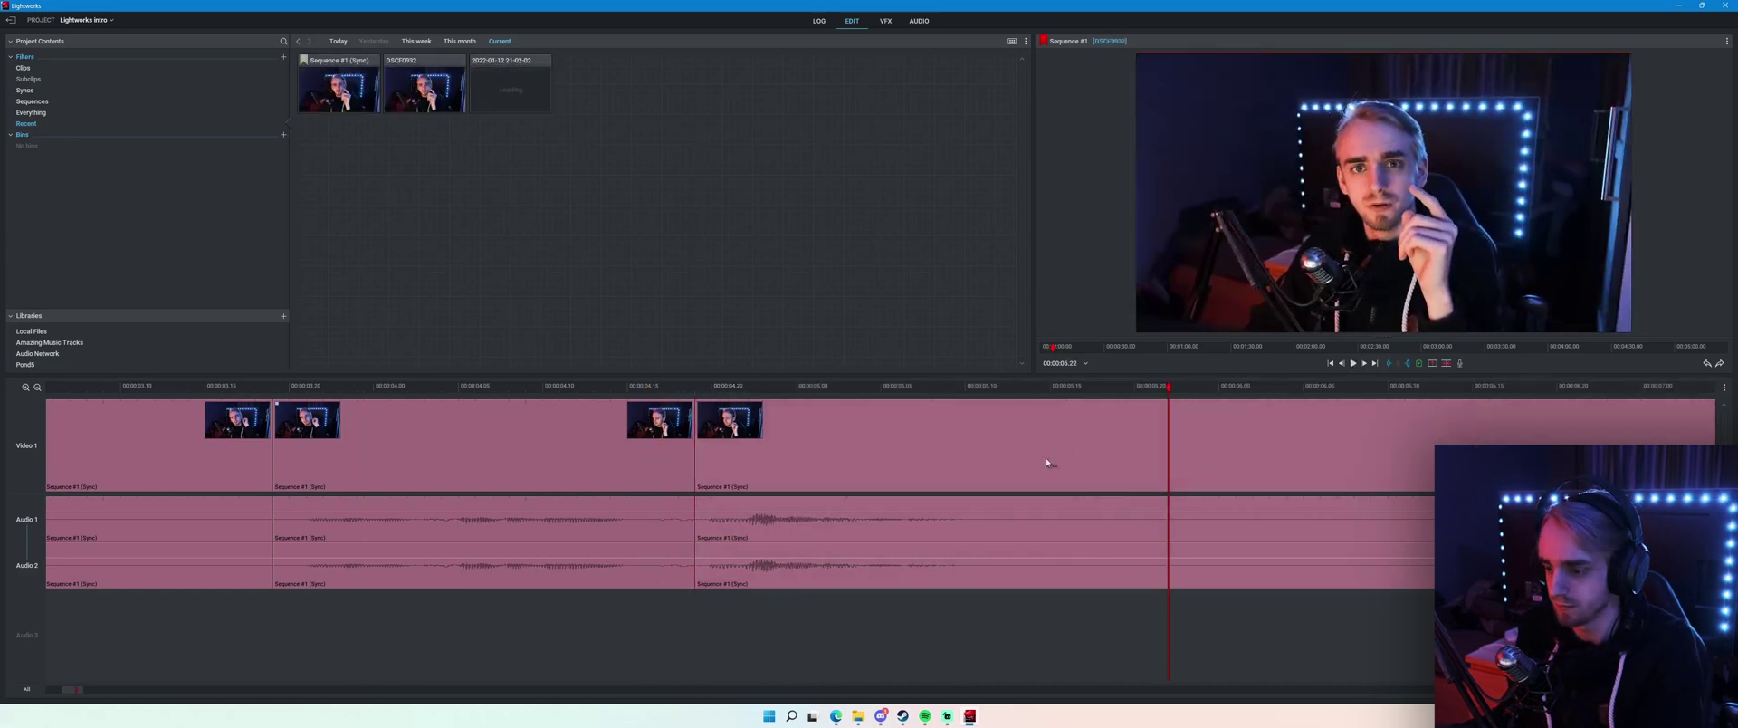
scroll(1002, 503, down, 5)
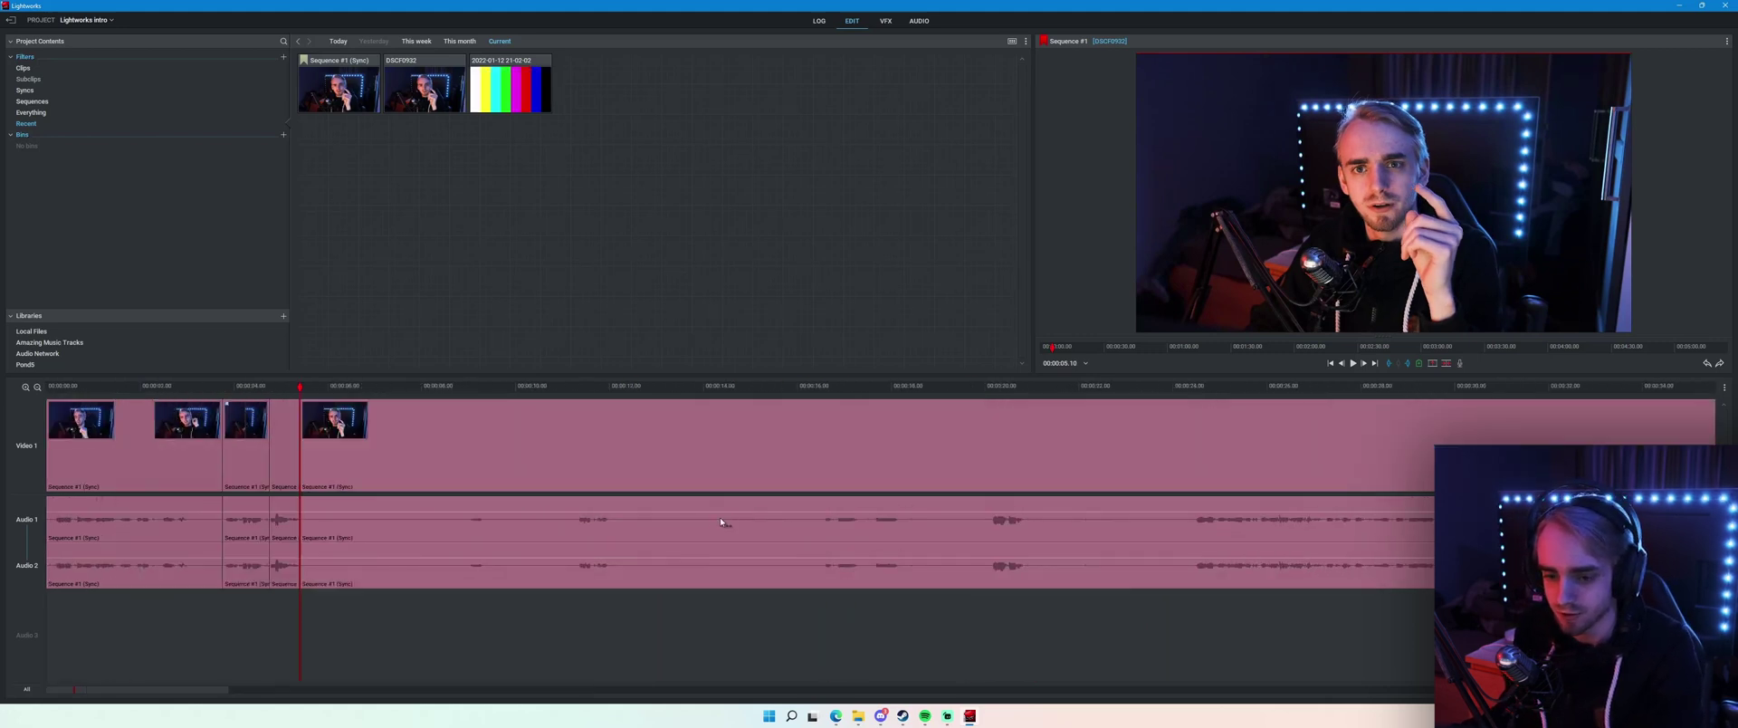